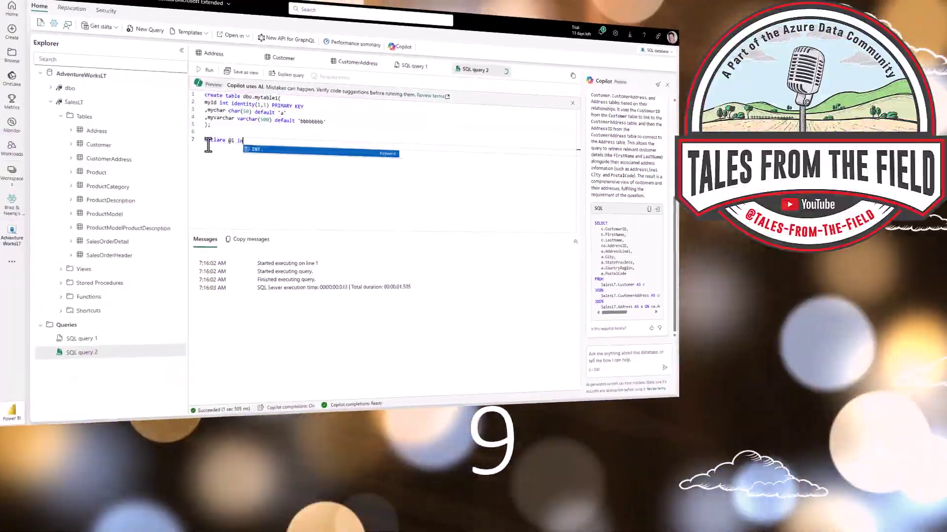
# Add ', @x INT' to the declare line and add 'set @i=0' below it.
pyautogui.write(', @x INT')
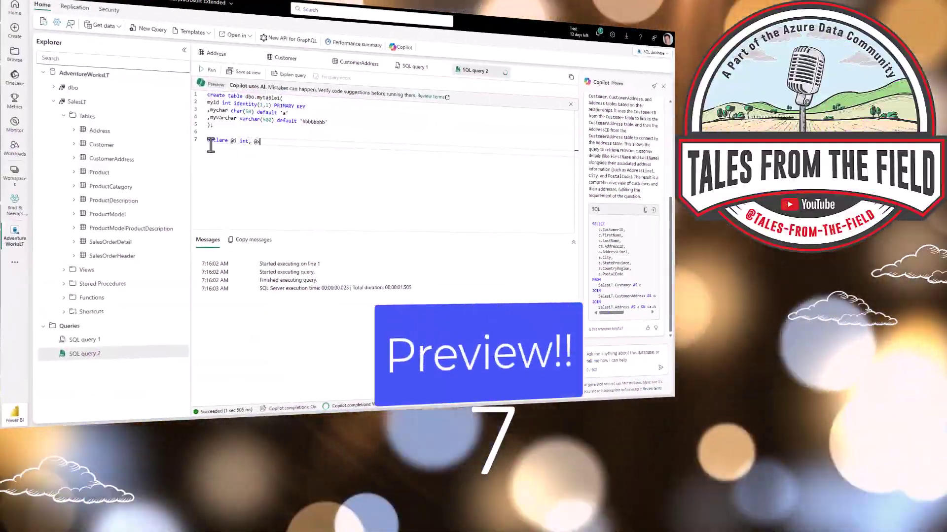
pyautogui.press('Return')
pyautogui.write('set @')
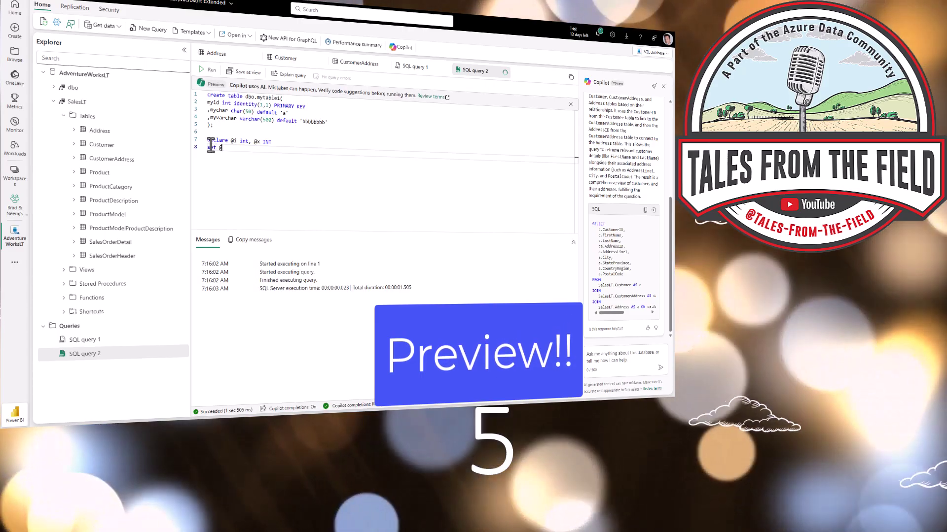
pyautogui.write('i=0')
pyautogui.press('Return')
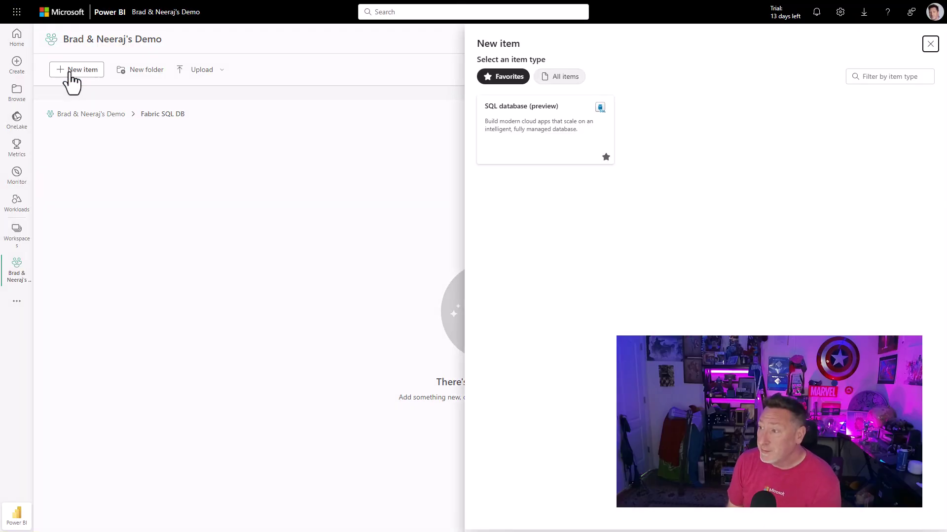
# Create a new SQL database named AdventureWorksLT and dismiss the trial warning.
pyautogui.click(526, 142)
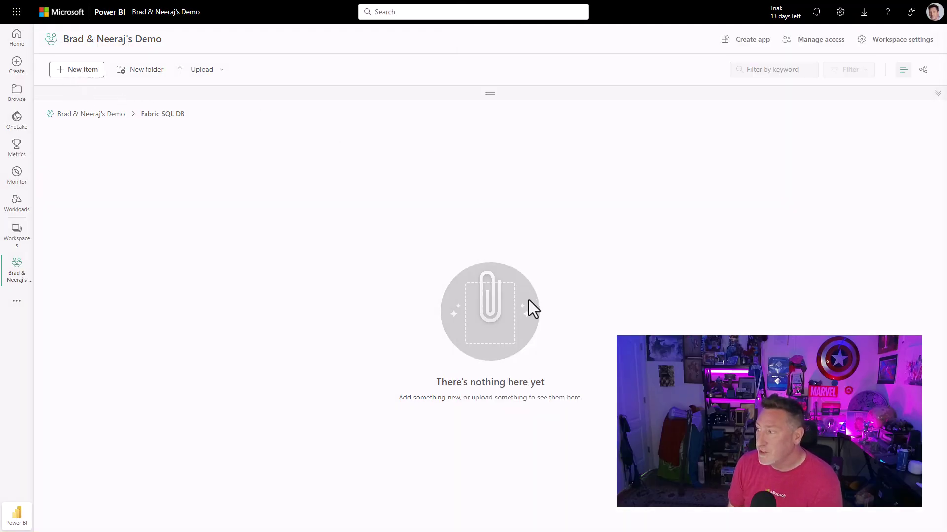
pyautogui.write('Adventure')
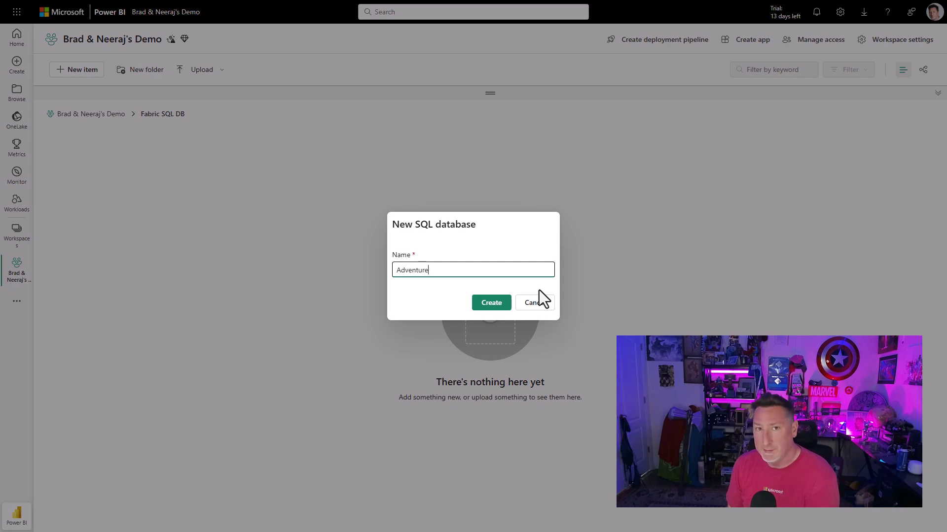
pyautogui.write('WorksLT')
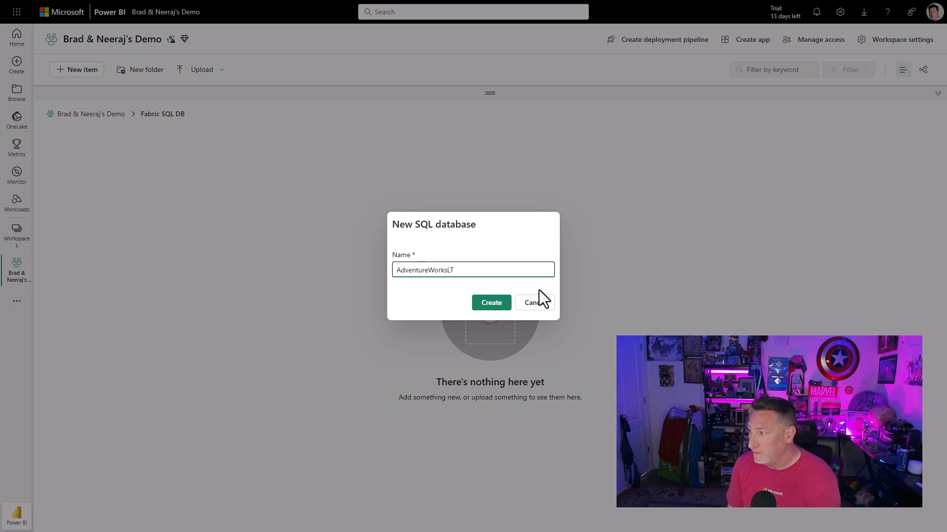
pyautogui.click(493, 312)
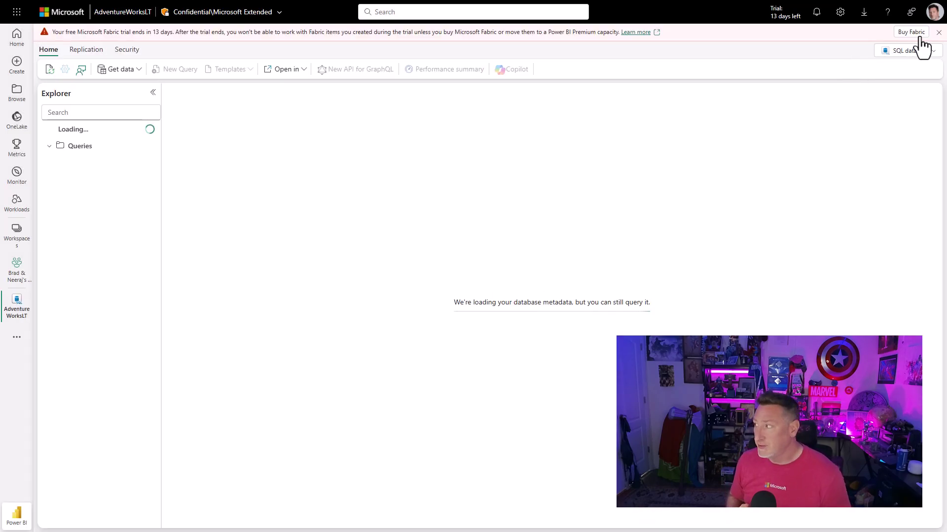
pyautogui.click(938, 32)
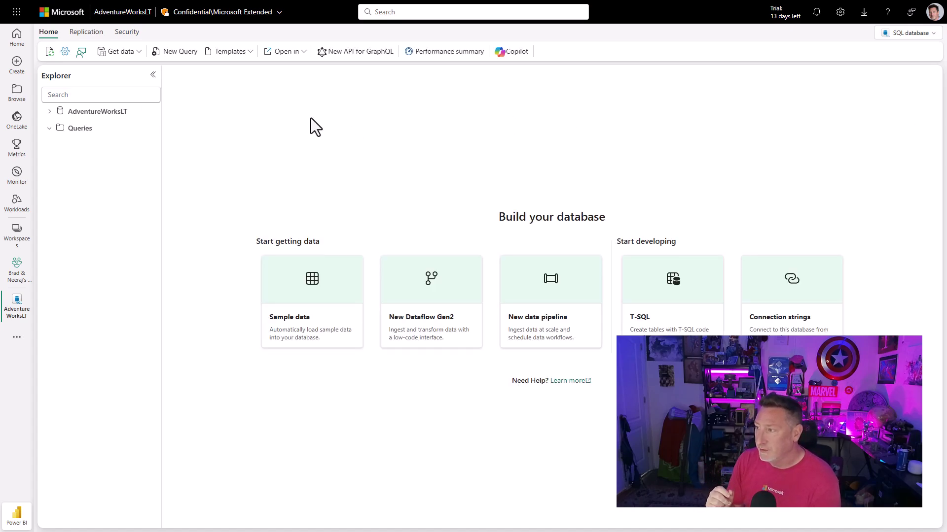
# Load sample data, then expand AdventureWorksLT > SalesLT > Tables and widen the explorer pane.
pyautogui.click(291, 343)
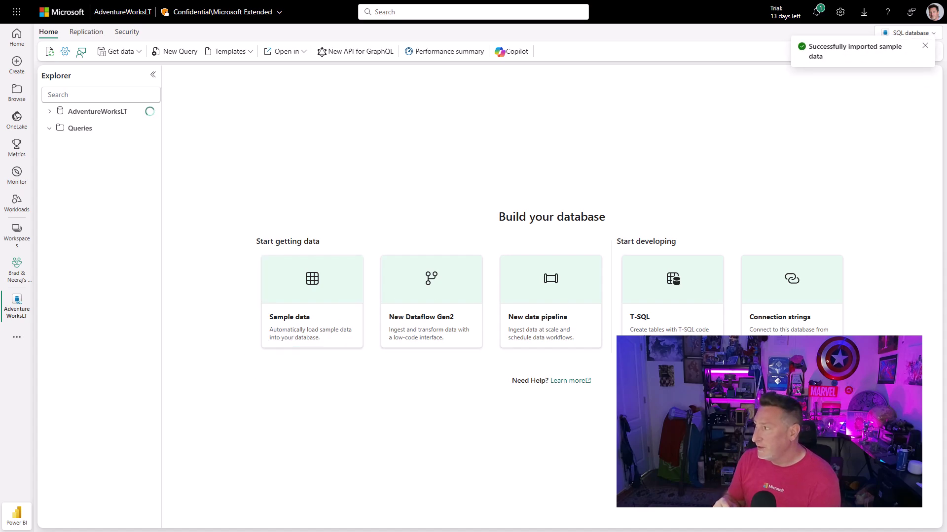
pyautogui.click(925, 46)
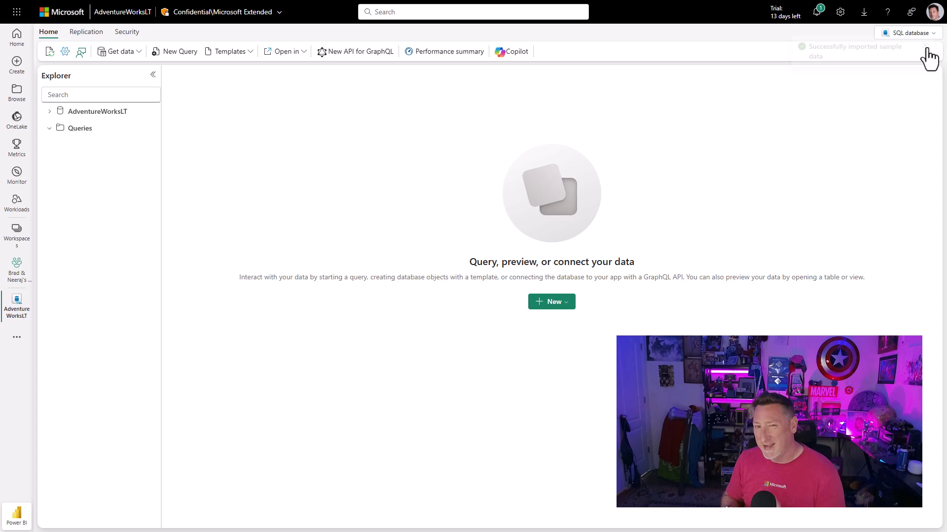
pyautogui.click(50, 111)
pyautogui.click(61, 145)
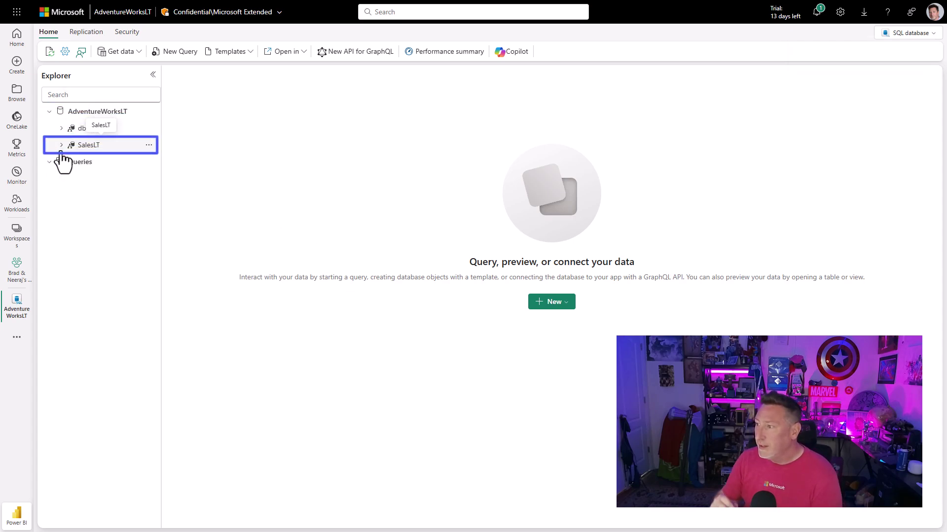
pyautogui.click(68, 163)
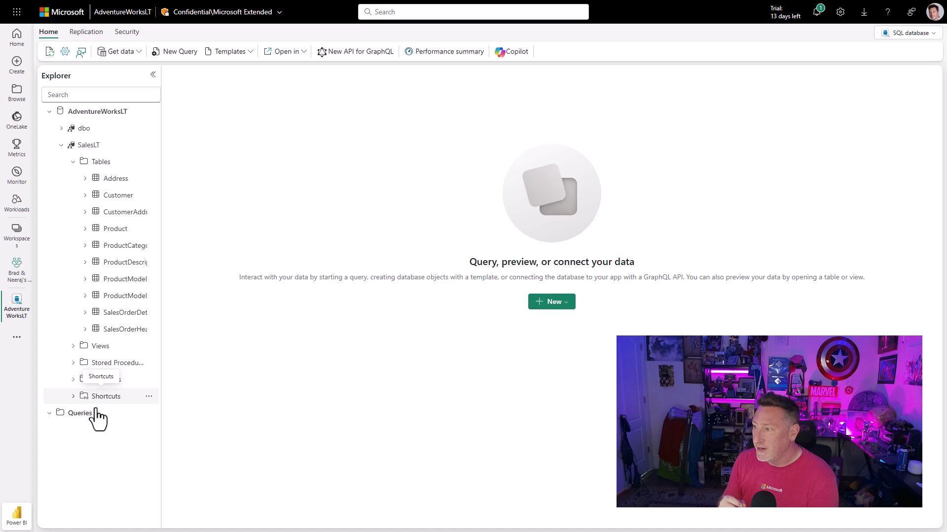
pyautogui.moveTo(160, 201); pyautogui.dragTo(229, 221)
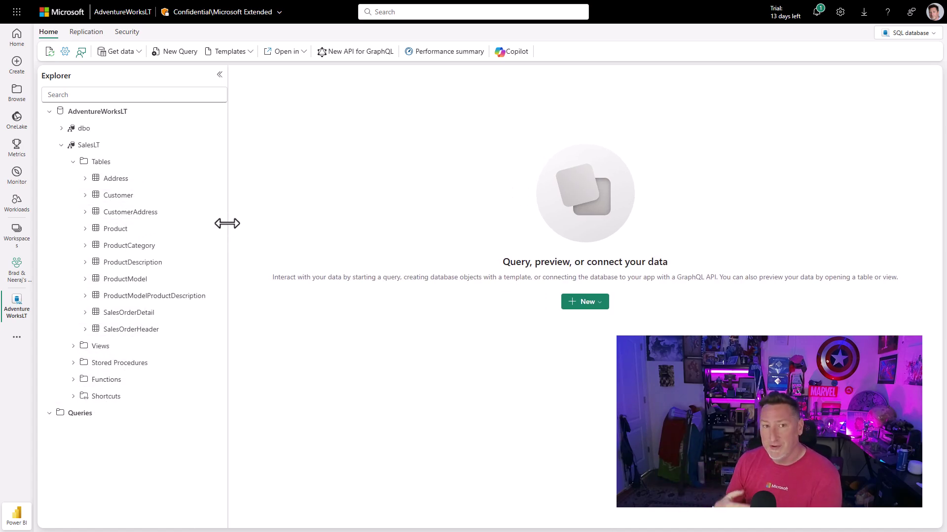
# Preview the rows of the Address, Customer and CustomerAddress tables.
pyautogui.click(129, 181)
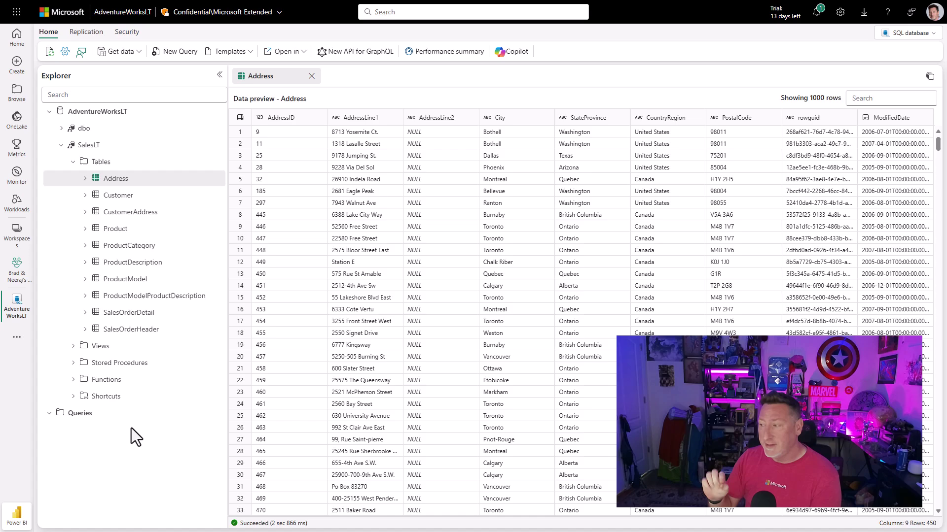
pyautogui.click(125, 197)
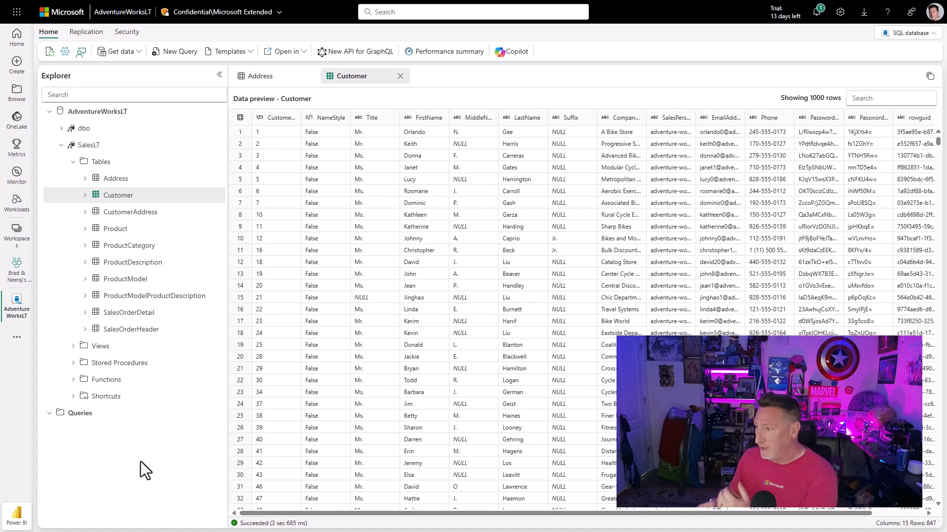
pyautogui.click(141, 213)
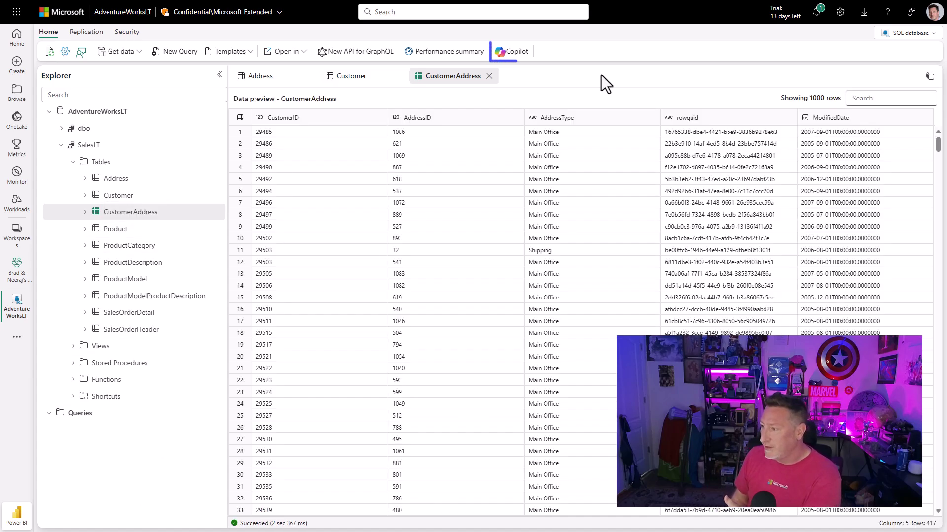
# Ask Copilot for a query joining Customer, CustomerAddress and Address, and copy its SQL.
pyautogui.click(513, 53)
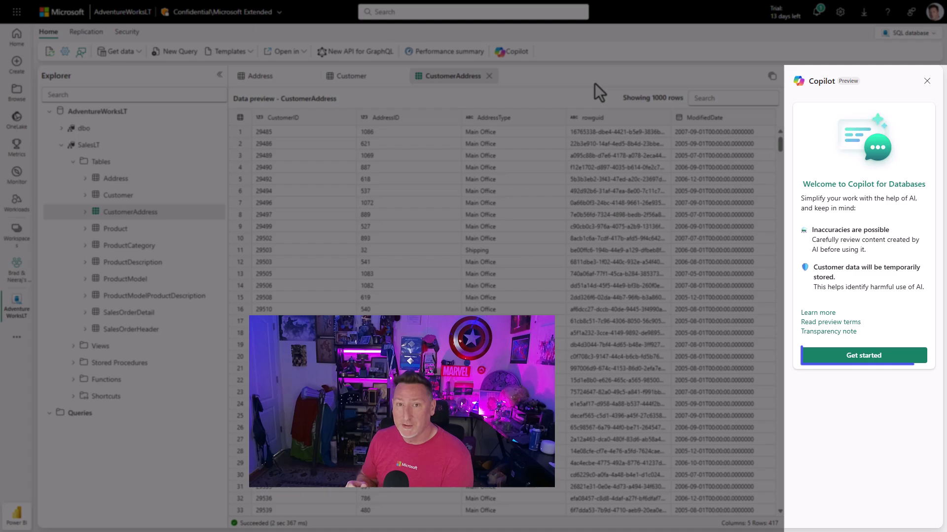
pyautogui.click(887, 358)
pyautogui.write('I want')
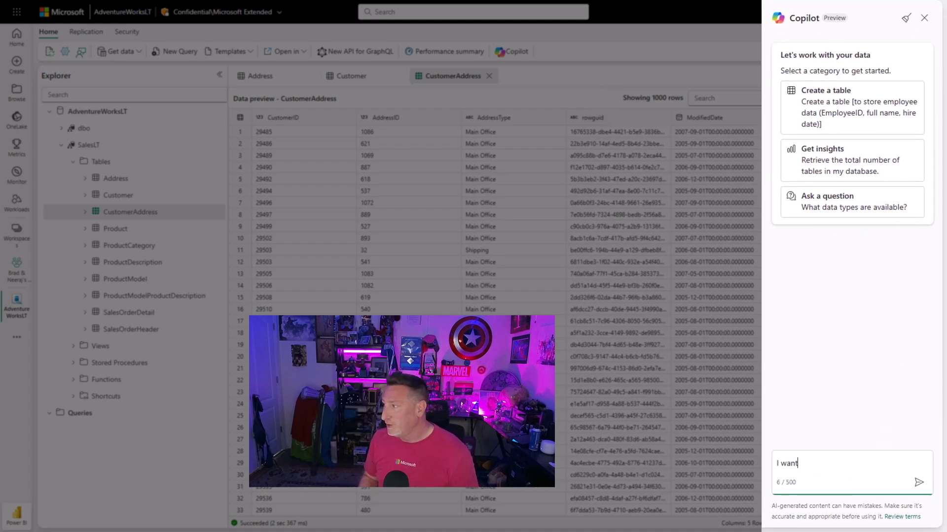
pyautogui.write(' a query that joins ')
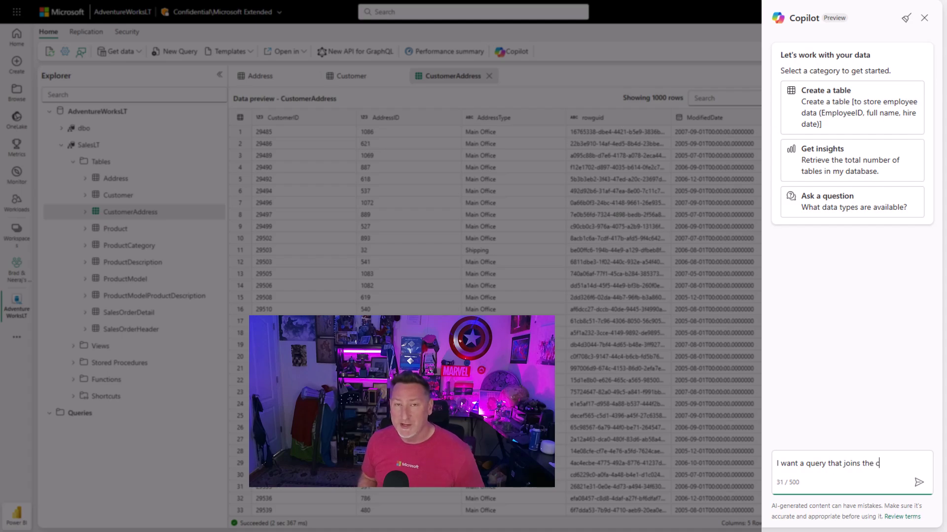
pyautogui.write('the Customer, CustomerAddress,')
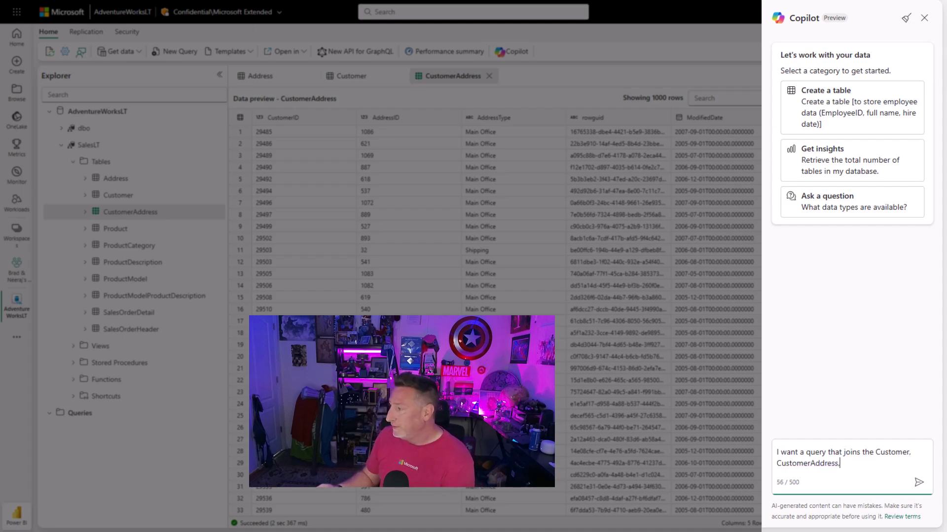
pyautogui.write(' and Address tabl')
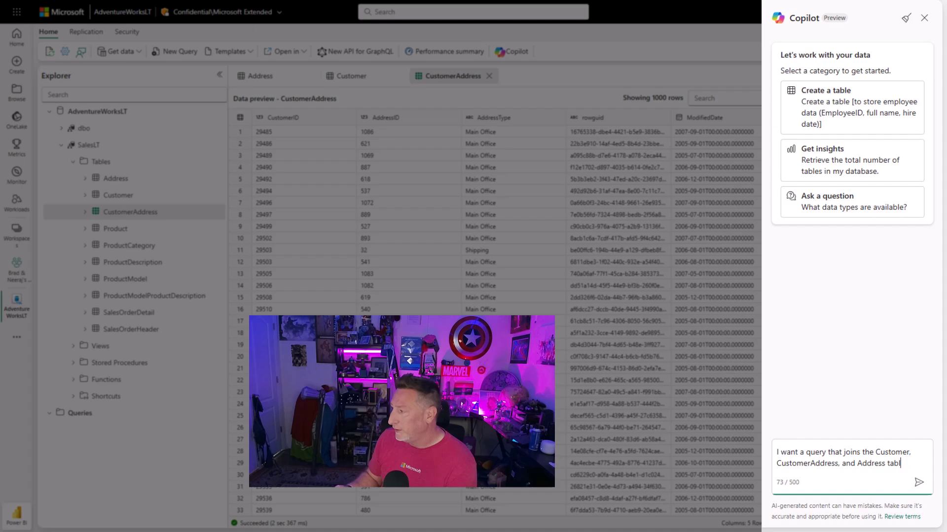
pyautogui.write('e together')
pyautogui.press('Return')
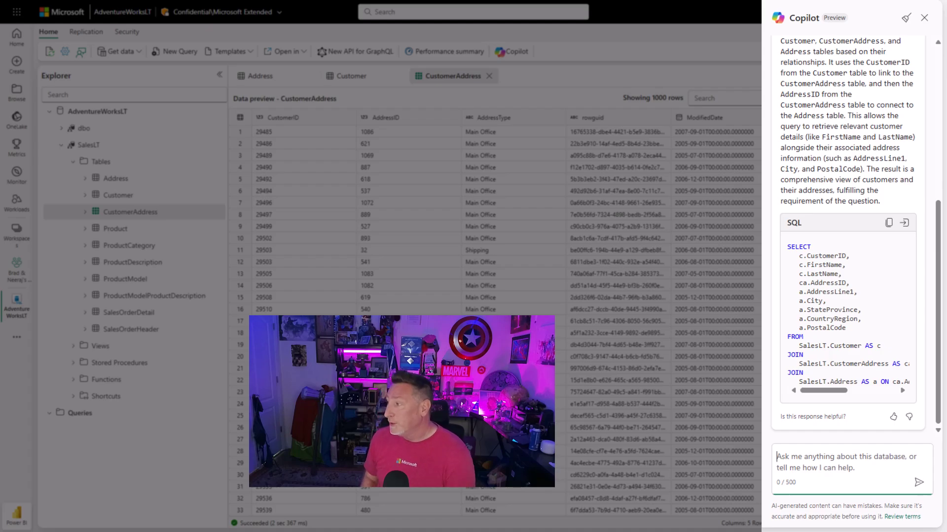
pyautogui.click(888, 223)
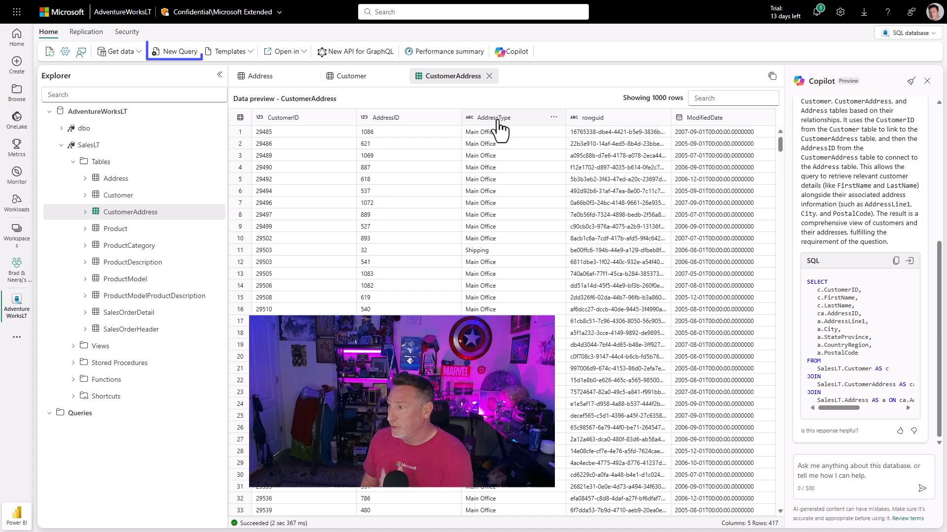
pyautogui.click(176, 51)
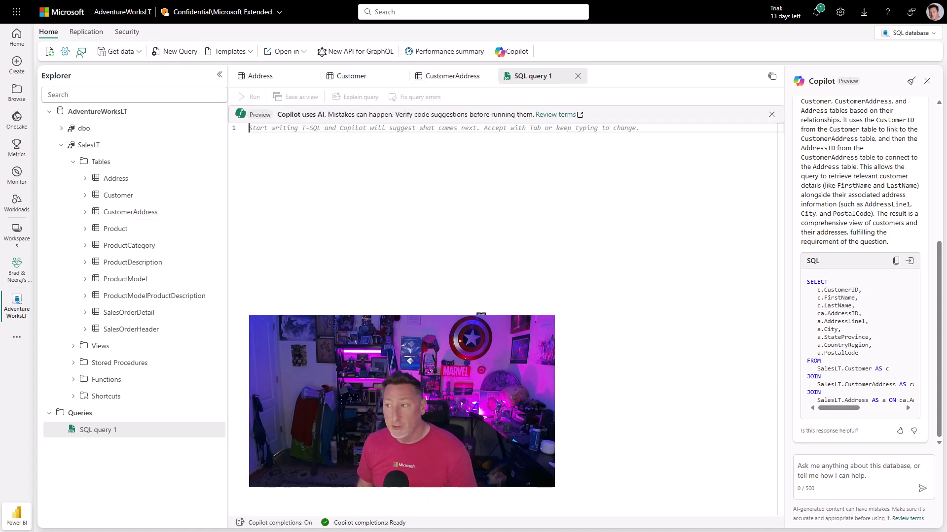
pyautogui.hotkey('ctrl', 'v')
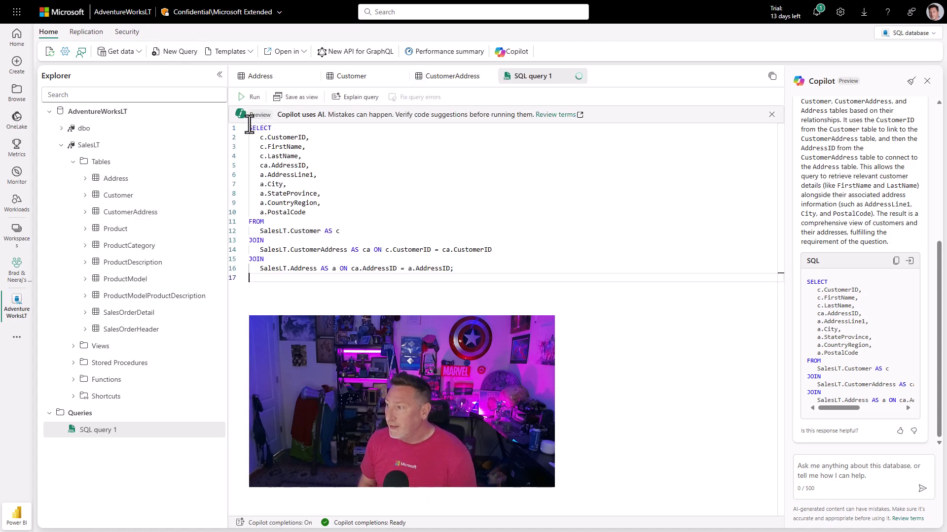
pyautogui.click(242, 97)
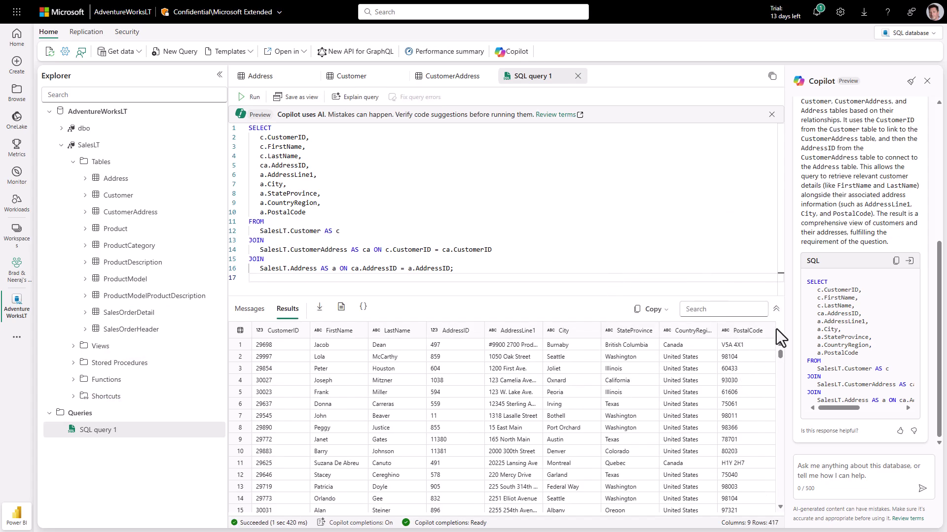
pyautogui.scroll(-10, 781, 356)
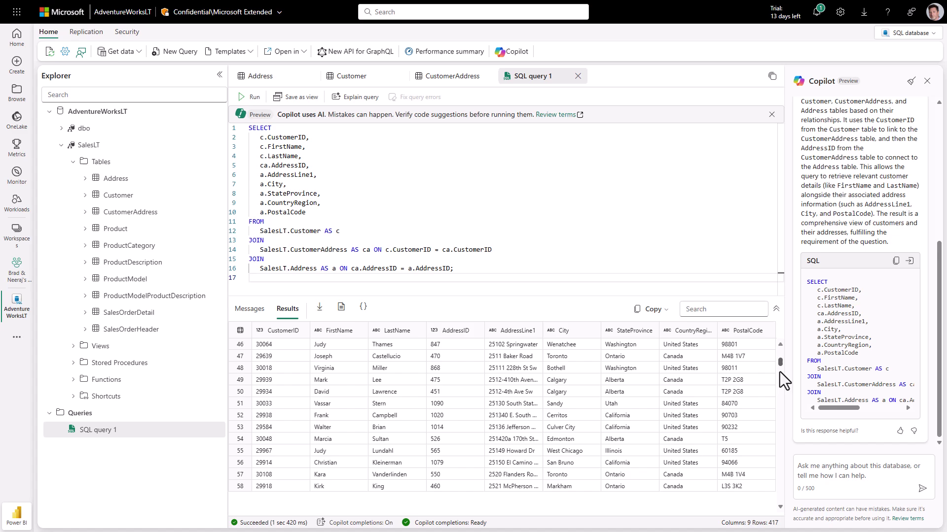
pyautogui.click(76, 34)
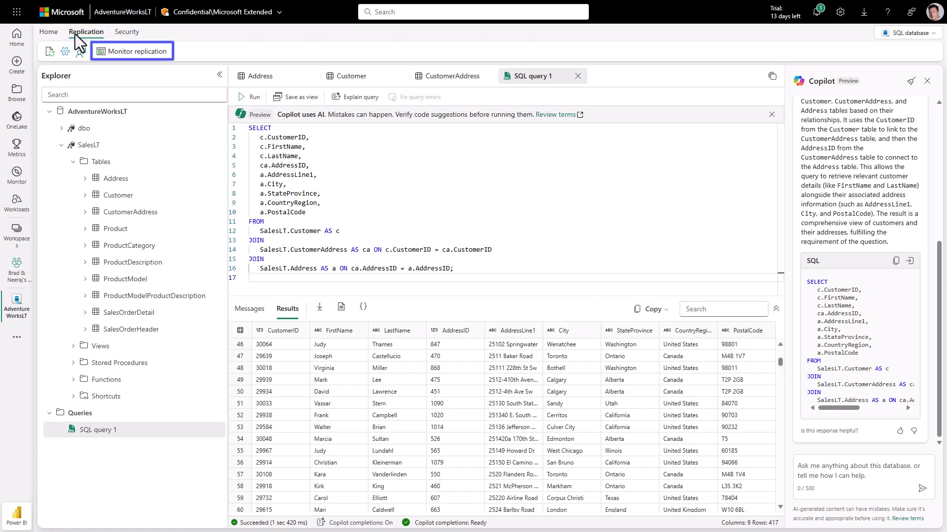
pyautogui.click(149, 52)
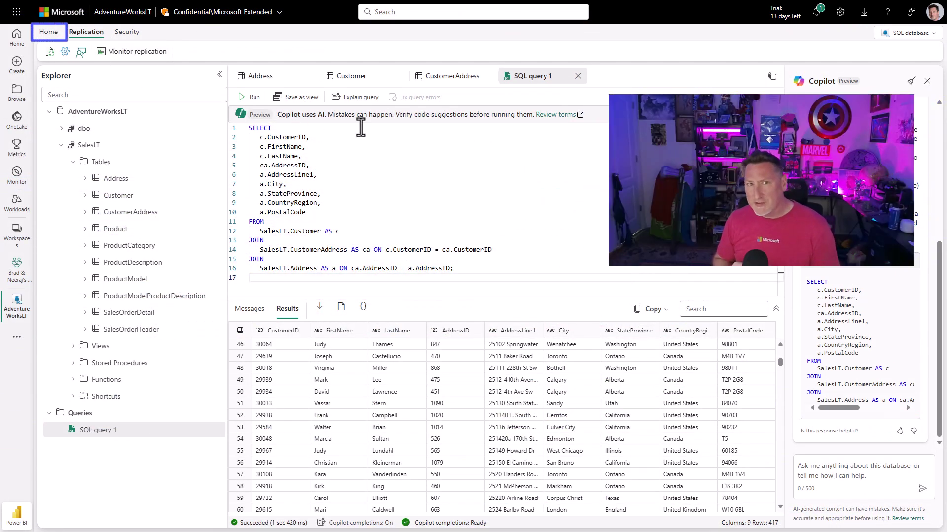
# In a new query, start CREATE TABLE dbo.mytable1 with myid int identity(1,1) PRIMARY KEY.
pyautogui.click(48, 33)
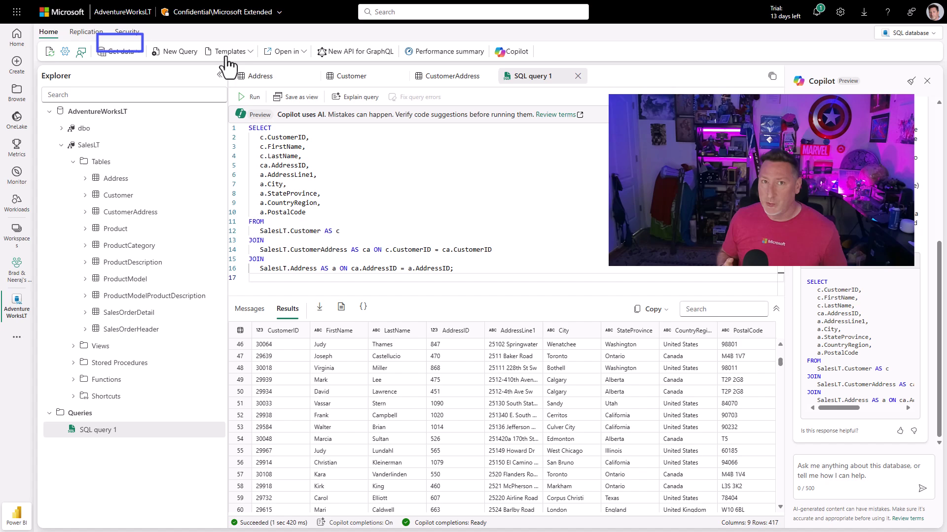
pyautogui.click(177, 52)
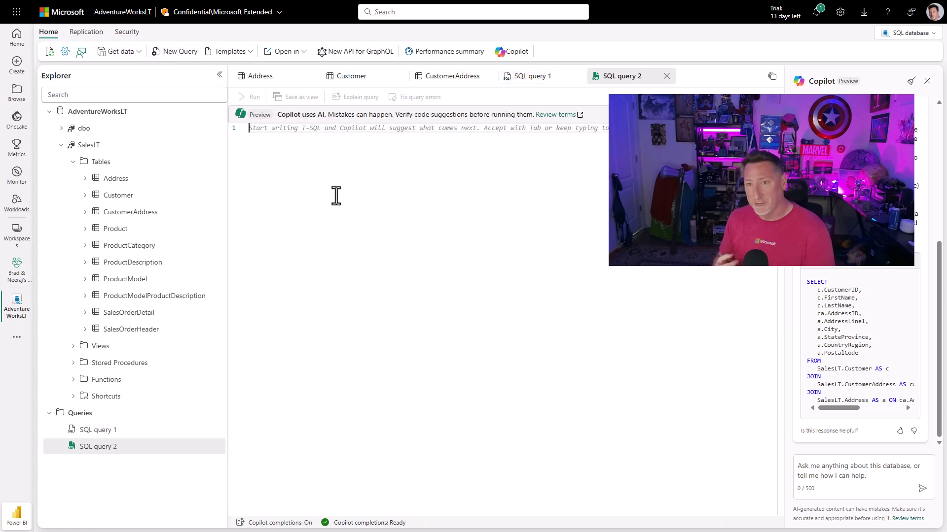
pyautogui.write('create table ')
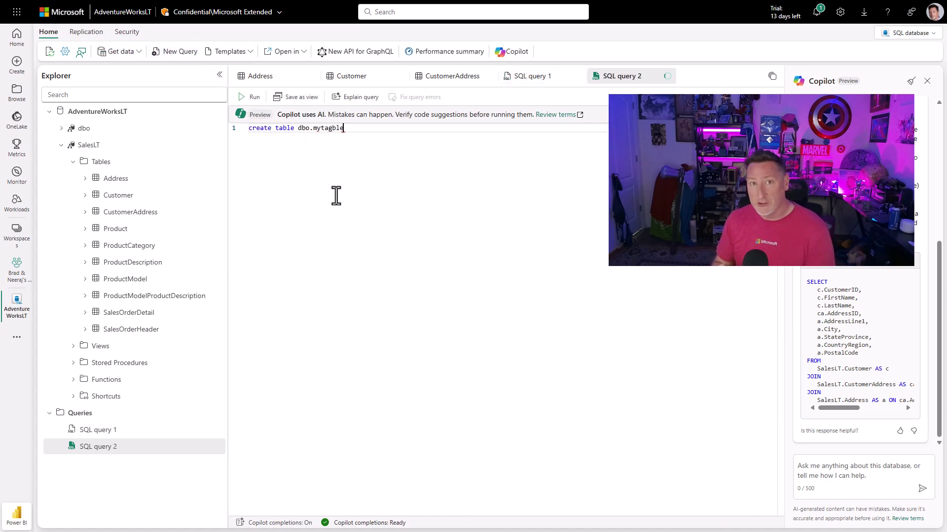
pyautogui.write('dbo.mytable1(')
pyautogui.press('Return')
pyautogui.write('myid int identity(1,1) PRIMARY KEY')
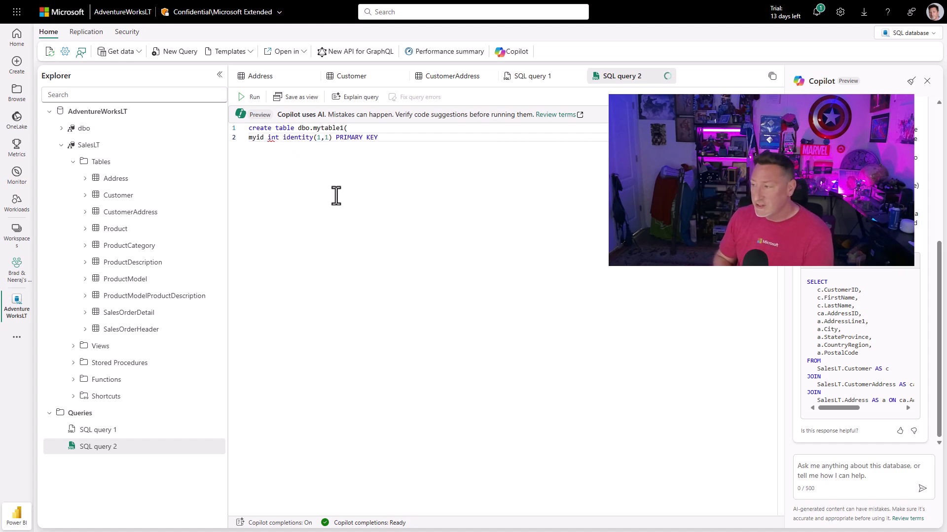
pyautogui.press('Return')
# Add mychar char(50) and myvarchar varchar(500) default 'bbbbbbbb', then run lines 1–5.
pyautogui.write(',myc')
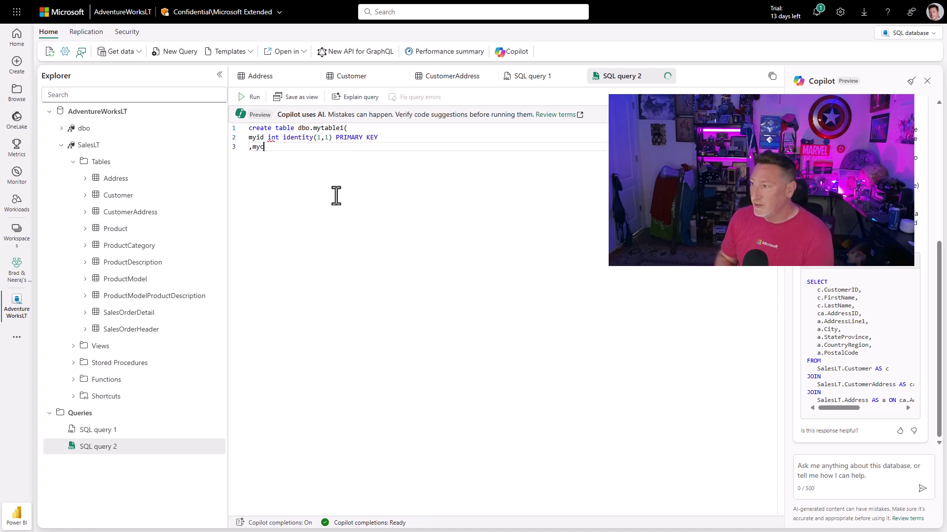
pyautogui.write("har char(50) default 'a")
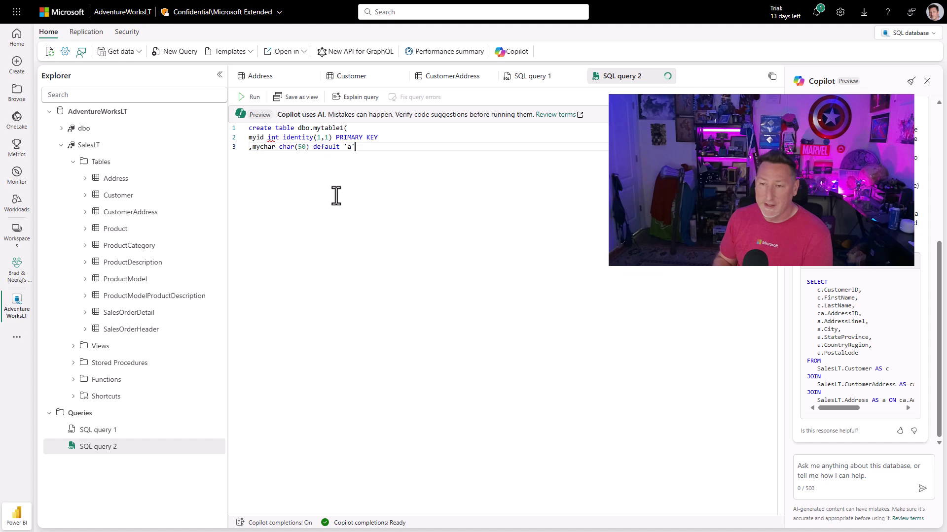
pyautogui.press('Return')
pyautogui.write(',myvarchar varchar(500')
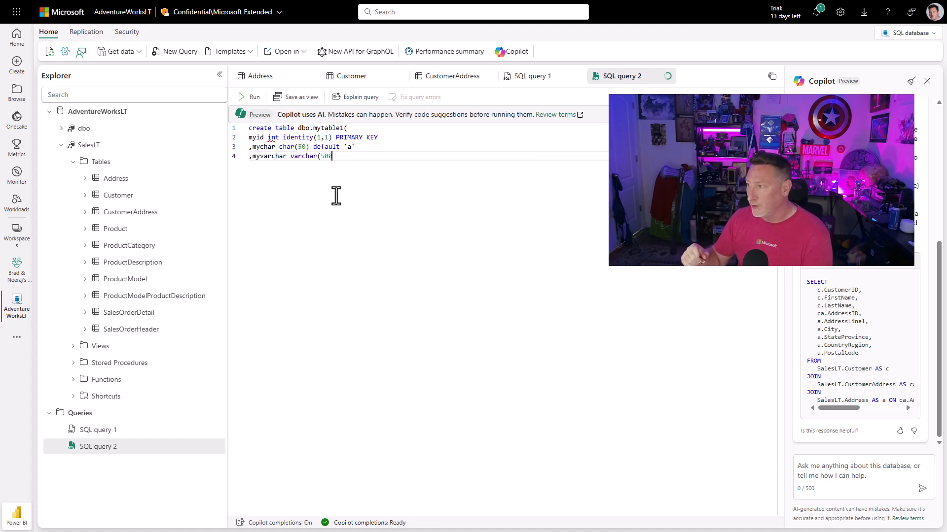
pyautogui.write(") default 'bbbbbbbb'")
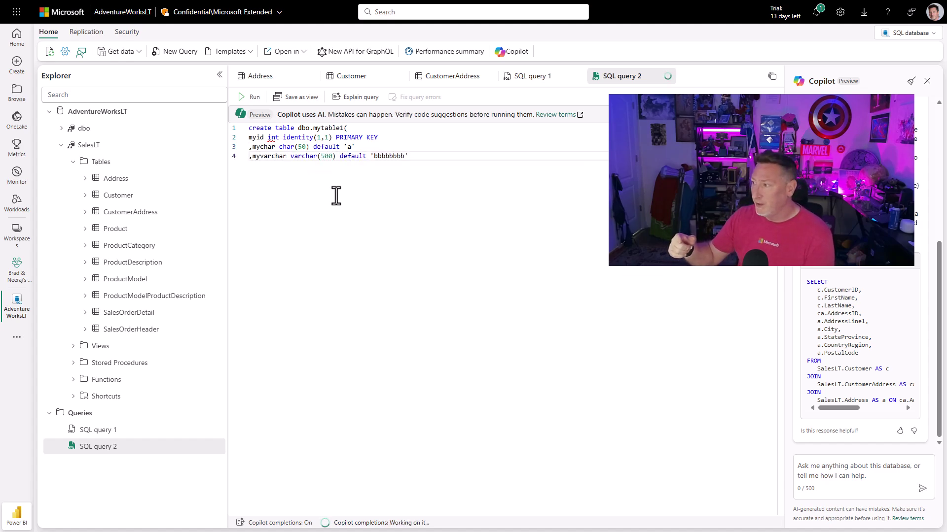
pyautogui.press('Return')
pyautogui.write(');')
pyautogui.press('Return')
pyautogui.press('Return')
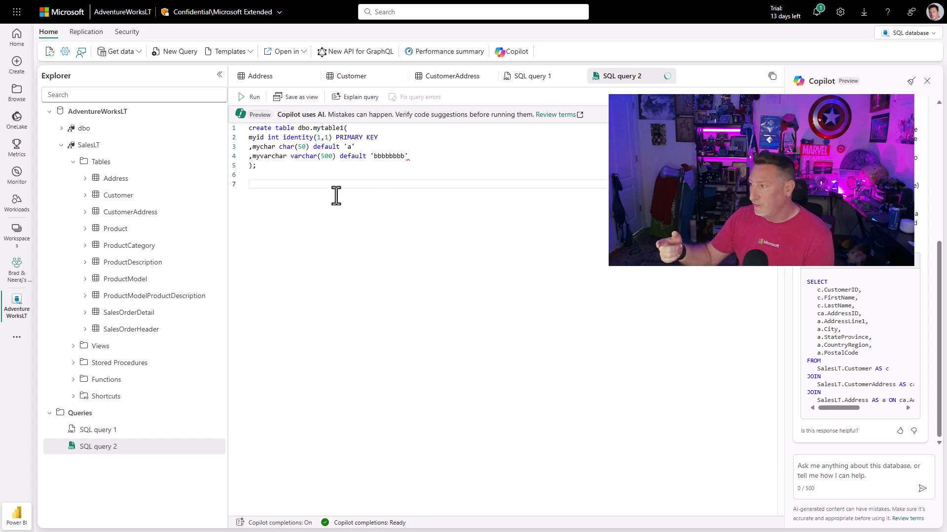
pyautogui.moveTo(259, 165); pyautogui.dragTo(218, 123)
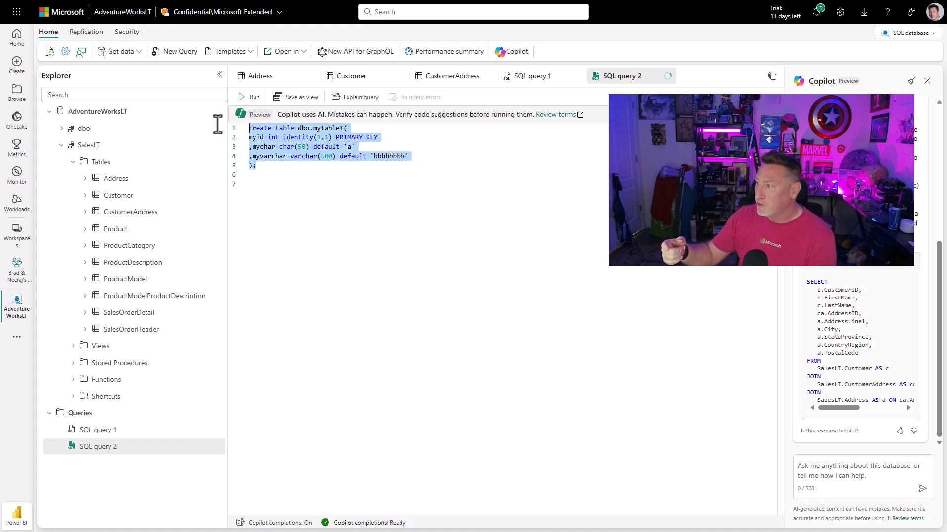
pyautogui.click(246, 97)
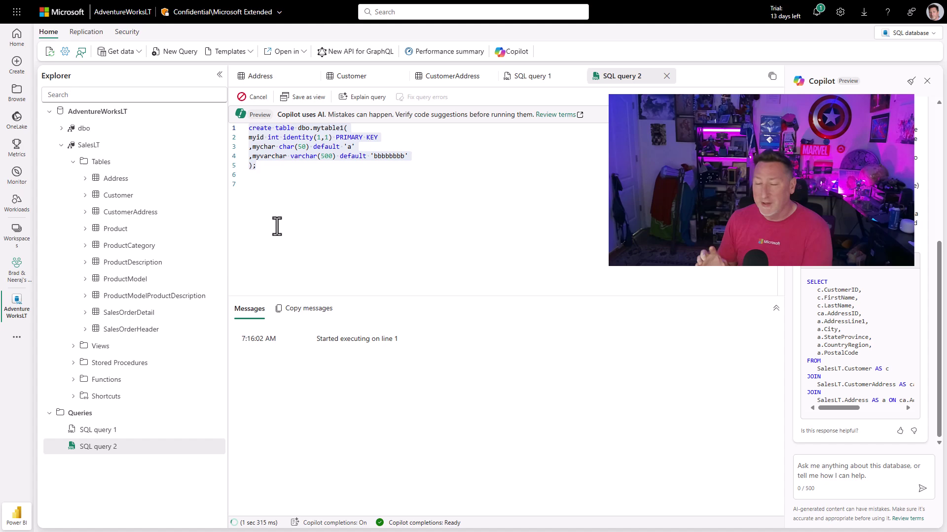
# On line 7, declare @i and @x as int, initialize @i to 0 and set @x=500.
pyautogui.click(251, 187)
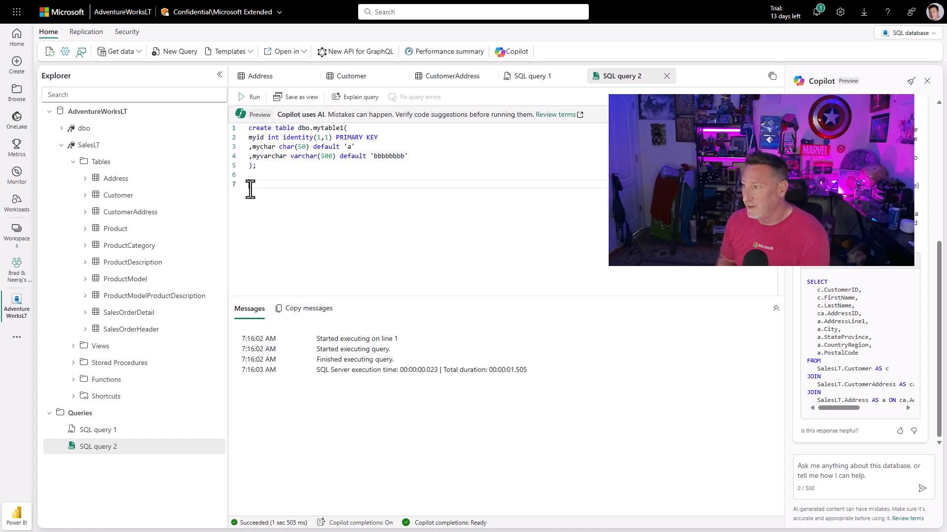
pyautogui.write('declare @i int')
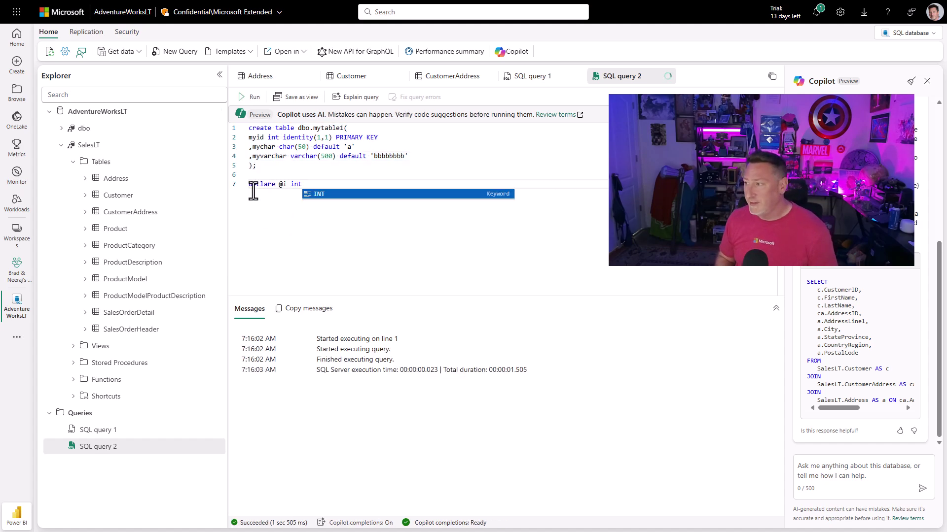
pyautogui.write(', @x int')
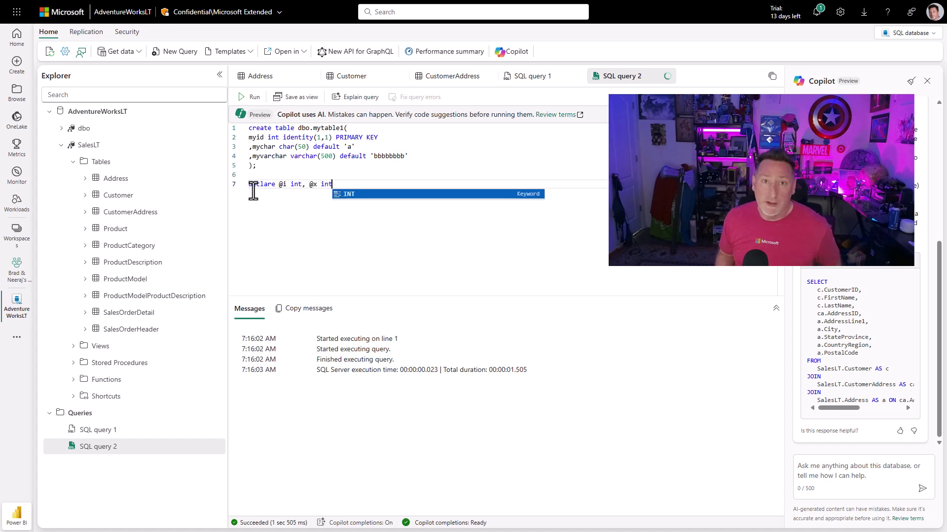
pyautogui.press('Return')
pyautogui.press('Return')
pyautogui.write('sele')
pyautogui.write(' @')
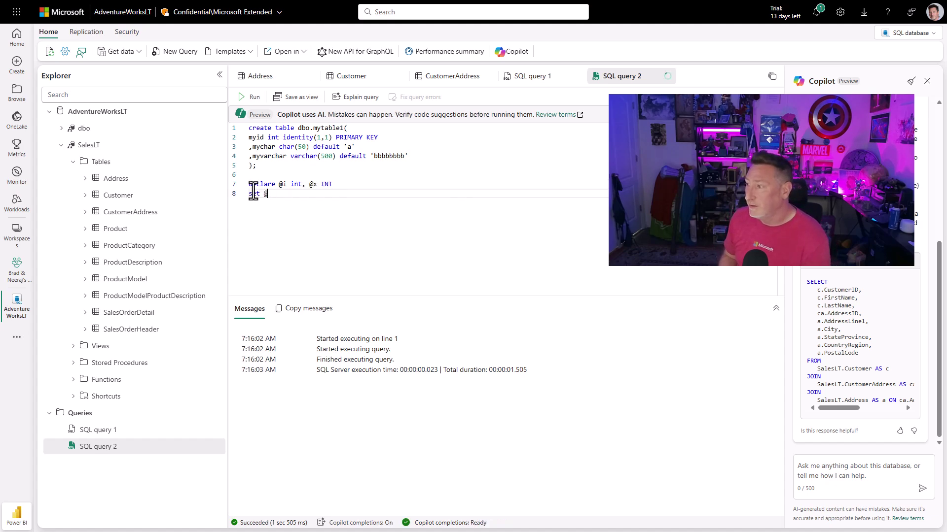
pyautogui.write('i=0')
pyautogui.press('Return')
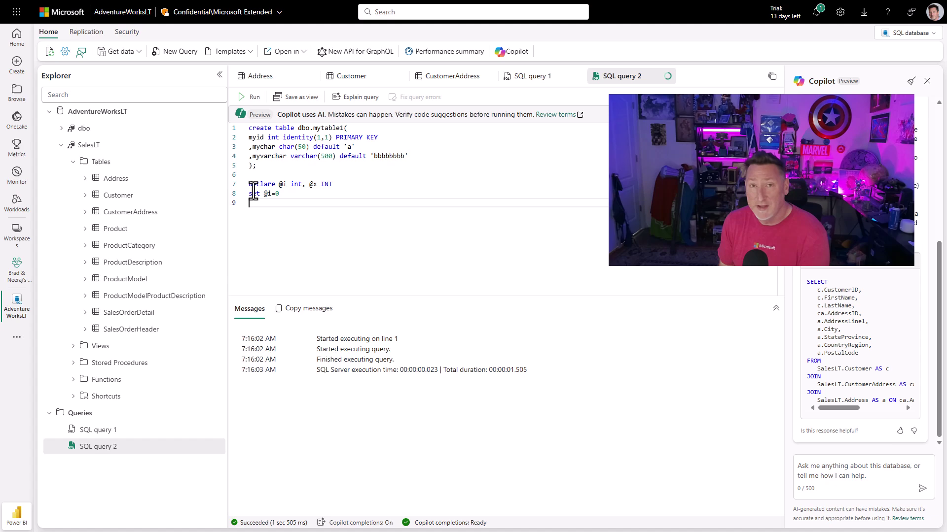
pyautogui.write('set @x=5')
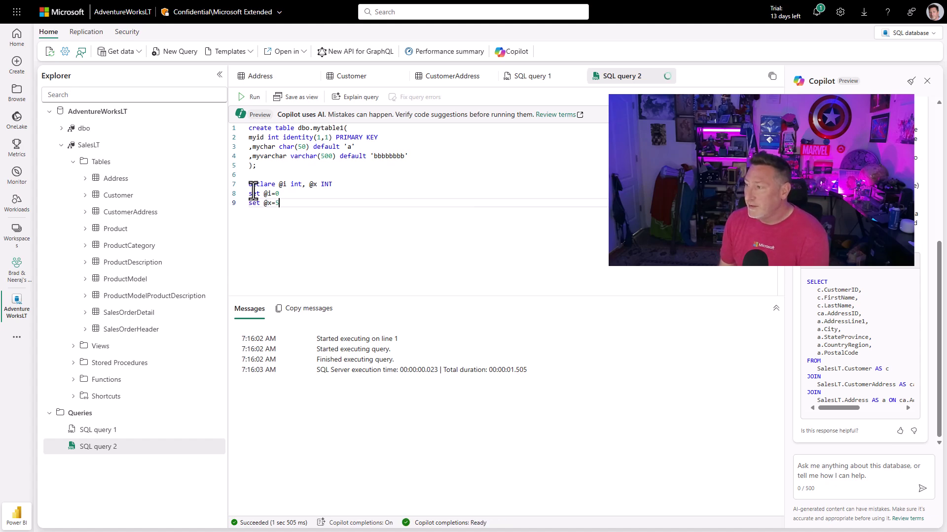
pyautogui.write('00')
pyautogui.press('Return')
pyautogui.press('Return')
# Add a 'while @i < @x' loop with an empty BEGIN…END block.
pyautogui.write('while ')
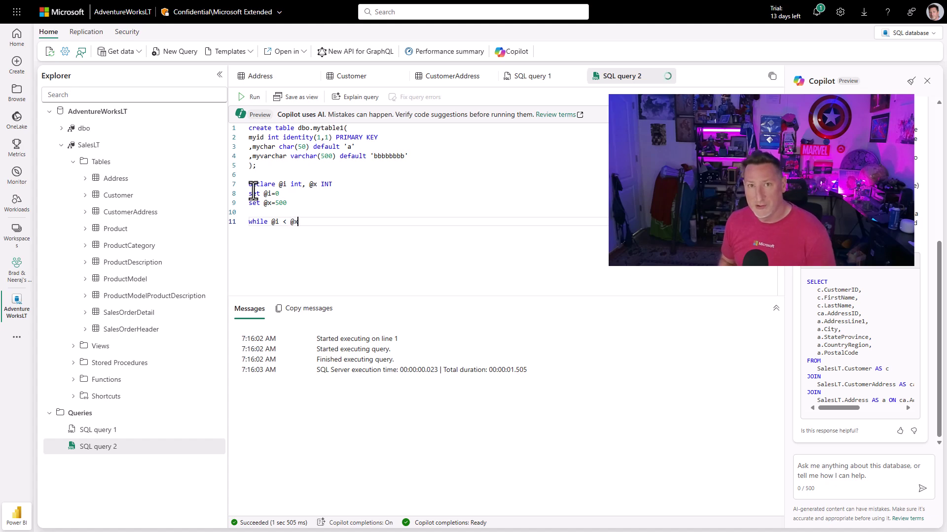
pyautogui.write('@i < @x')
pyautogui.press('Return')
pyautogui.write('begin')
pyautogui.press('Return')
pyautogui.press('Return')
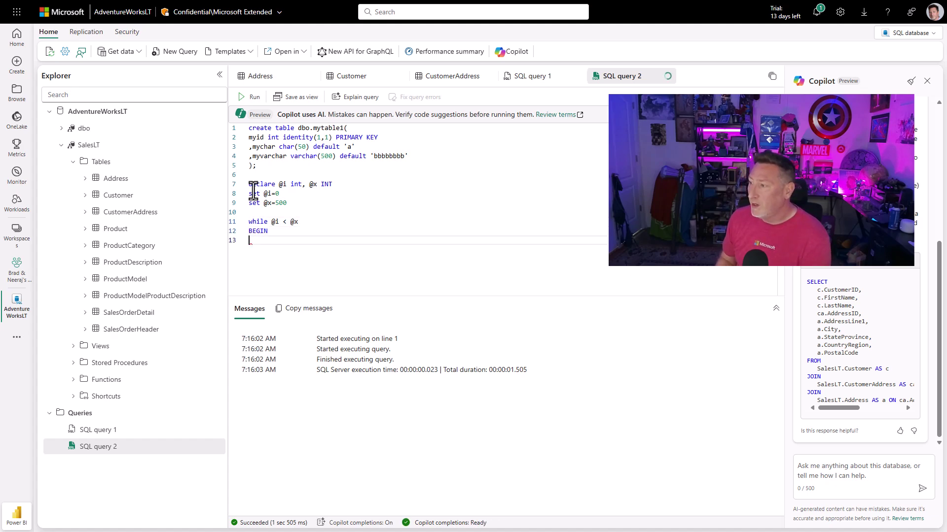
pyautogui.press('Return')
pyautogui.press('Return')
pyautogui.write('end')
pyautogui.press('Return')
pyautogui.press('Up')
pyautogui.press('Up')
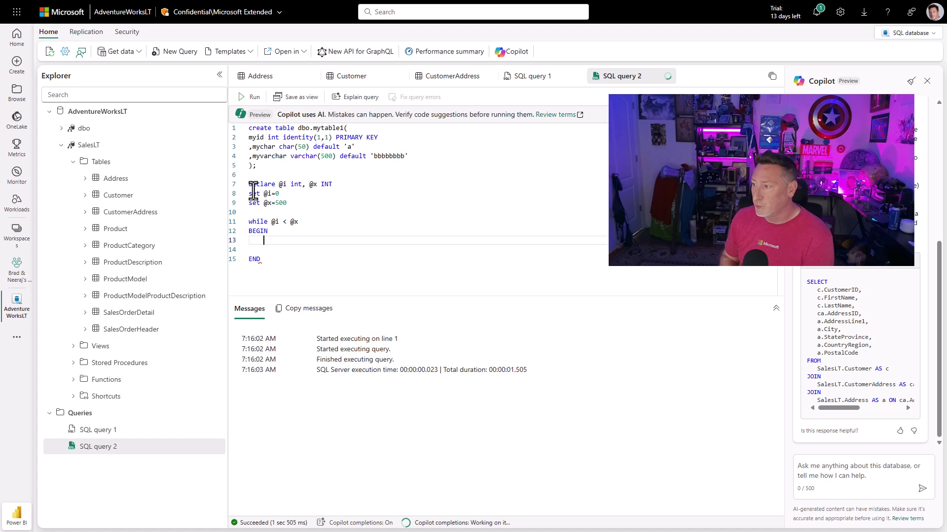
pyautogui.press('Return')
# Fill the loop with 'insert into dbo.mytable1 DEFAULT VALUES' and 'set @i = @i + 1', then select the script.
pyautogui.write('insert into db o')
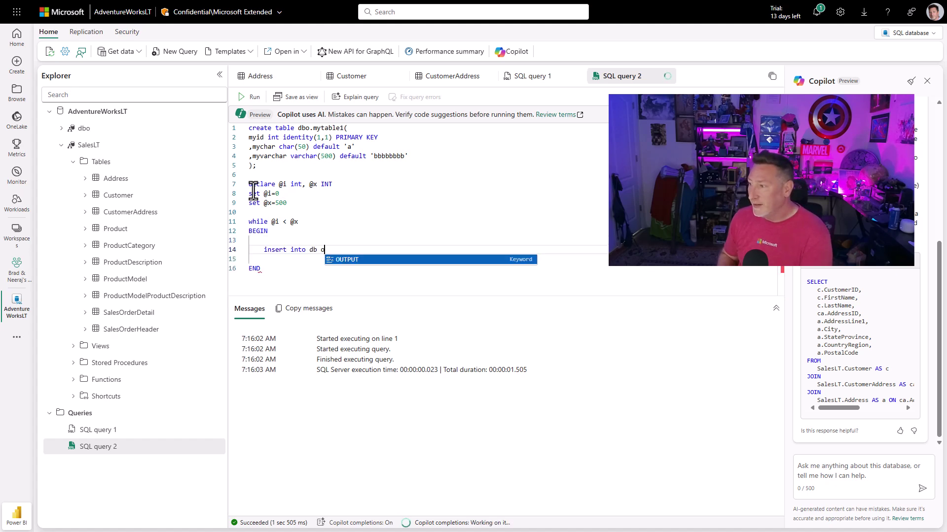
pyautogui.press('BackSpace')
pyautogui.press('BackSpace')
pyautogui.write('o.mytable')
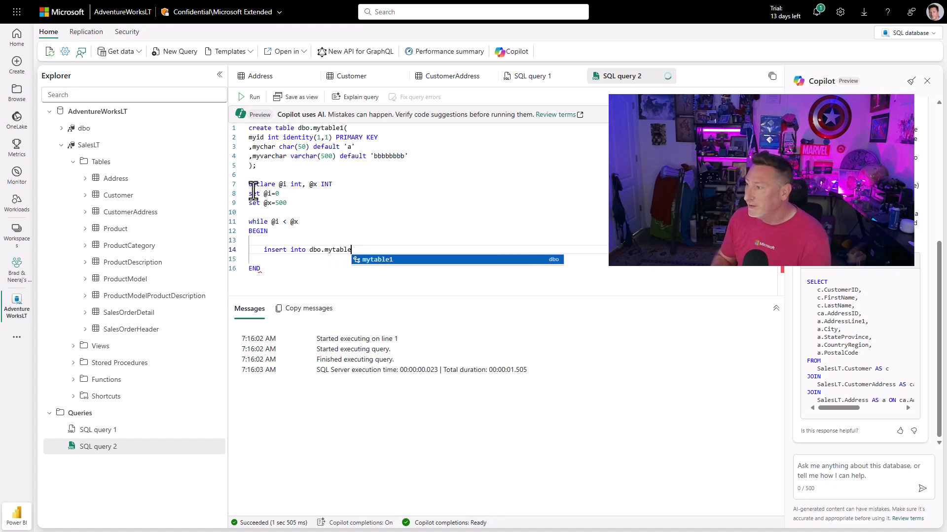
pyautogui.press('Tab')
pyautogui.press('Return')
pyautogui.write('def')
pyautogui.press('Tab')
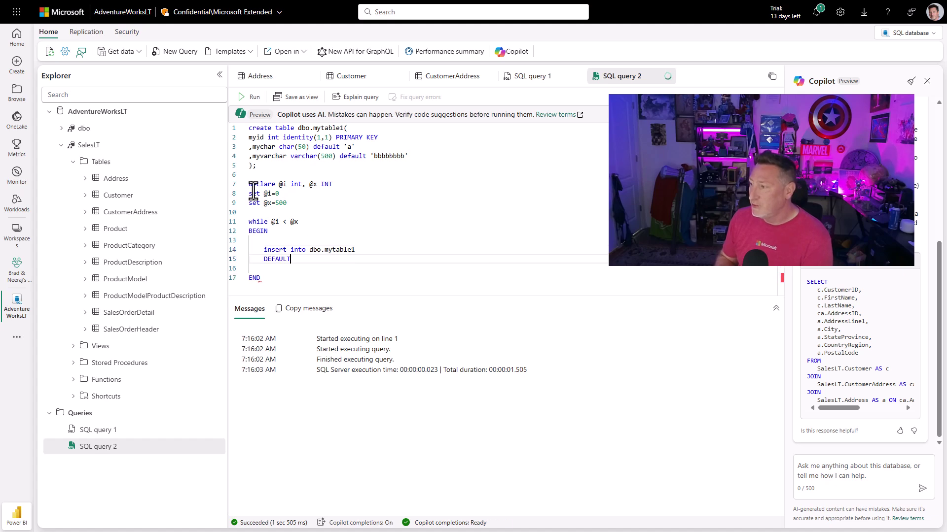
pyautogui.write('val')
pyautogui.press('Tab')
pyautogui.press('Return')
pyautogui.press('Return')
pyautogui.write('set @i')
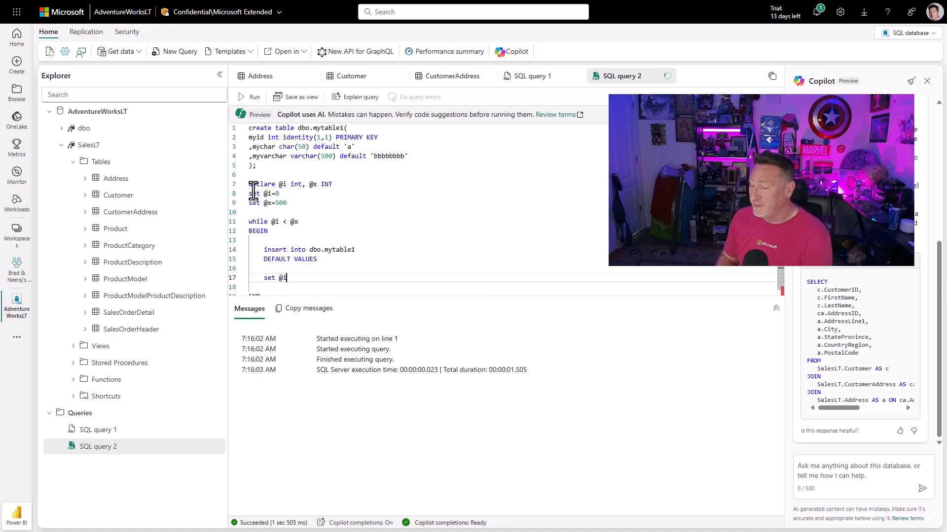
pyautogui.write(' = @i + 1')
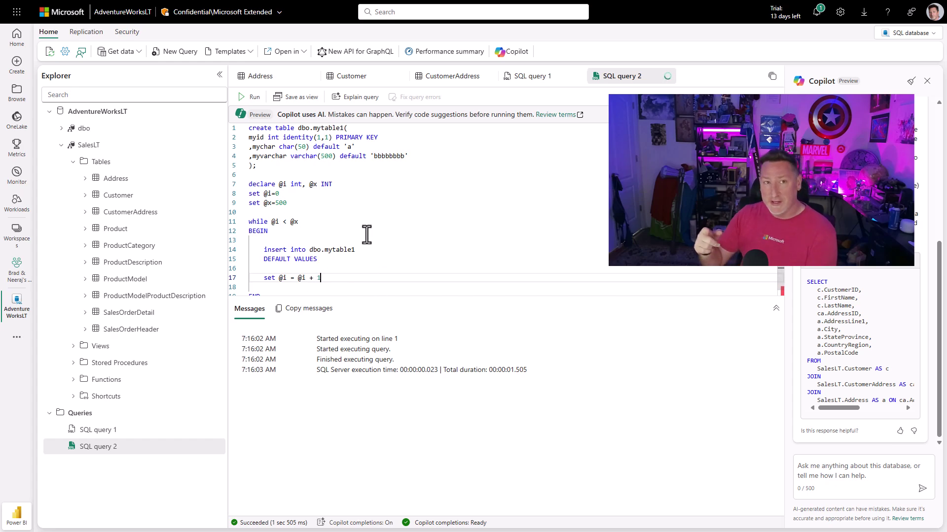
pyautogui.scroll(-1, 316, 236)
pyautogui.scroll(1, 307, 269)
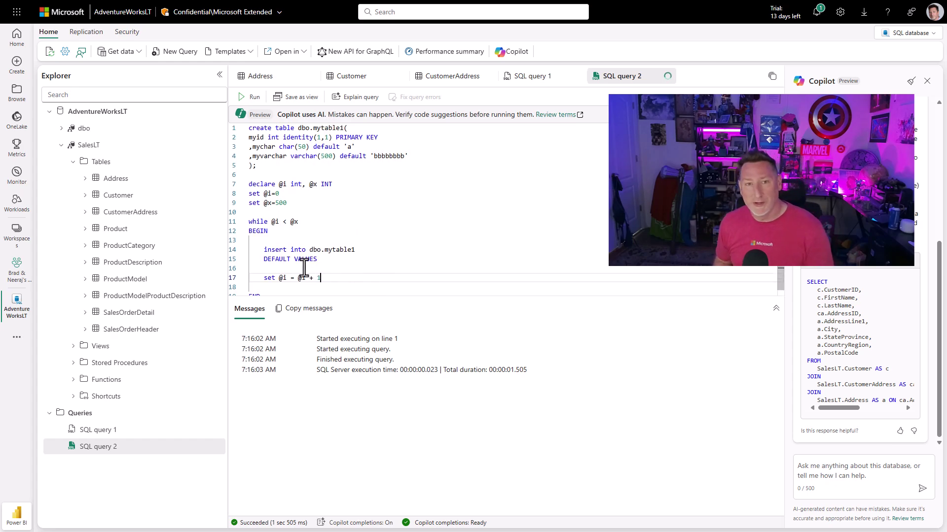
pyautogui.scroll(-1, 296, 286)
pyautogui.moveTo(267, 291); pyautogui.dragTo(234, 178)
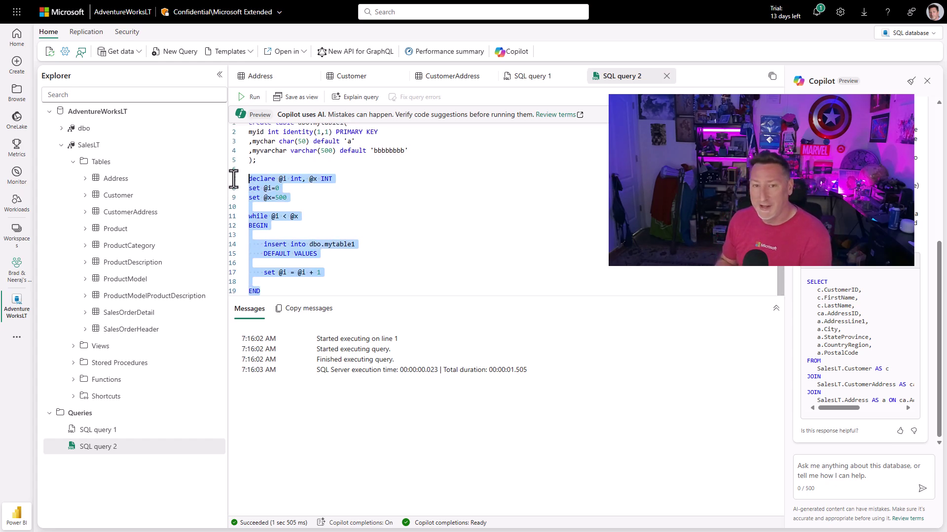
# Run the insert loop, then refresh the Explorer and expand dbo > Tables to reveal mytable1.
pyautogui.click(245, 99)
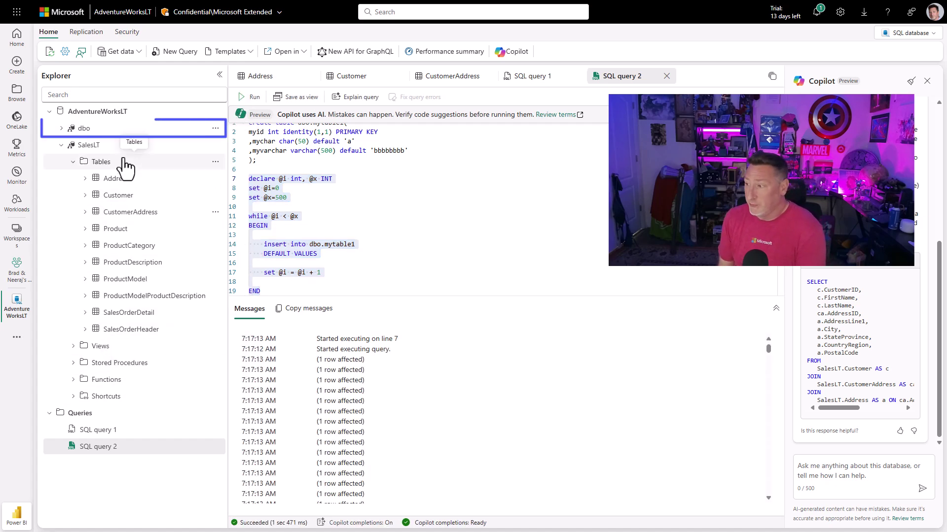
pyautogui.click(216, 162)
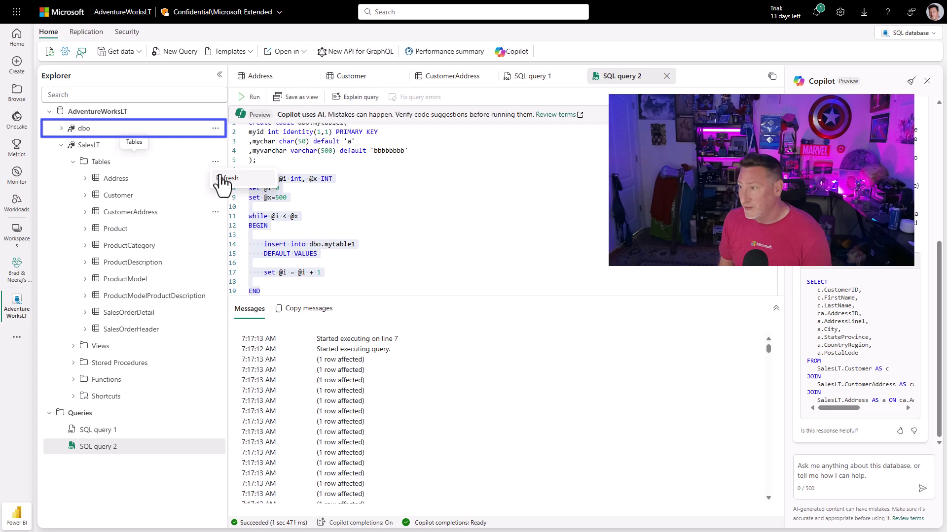
pyautogui.click(61, 128)
pyautogui.click(93, 146)
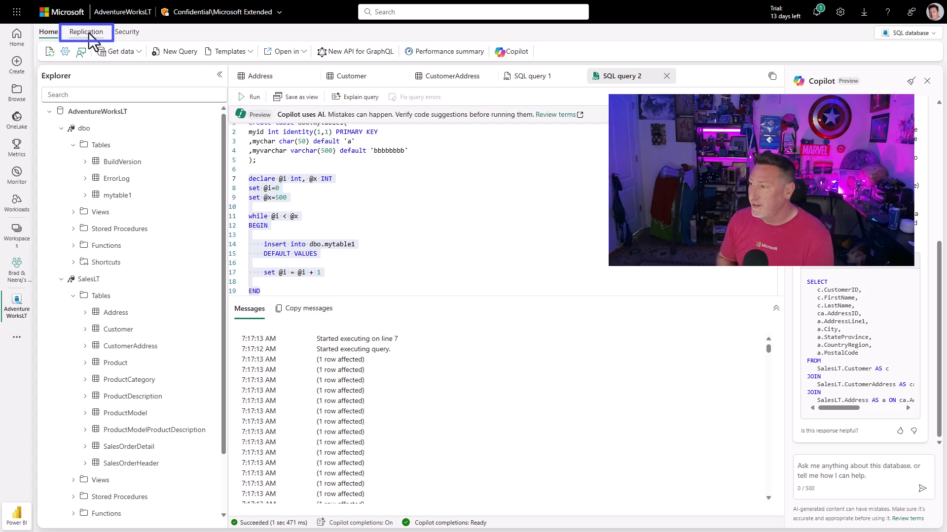
pyautogui.press('Return')
pyautogui.click(132, 52)
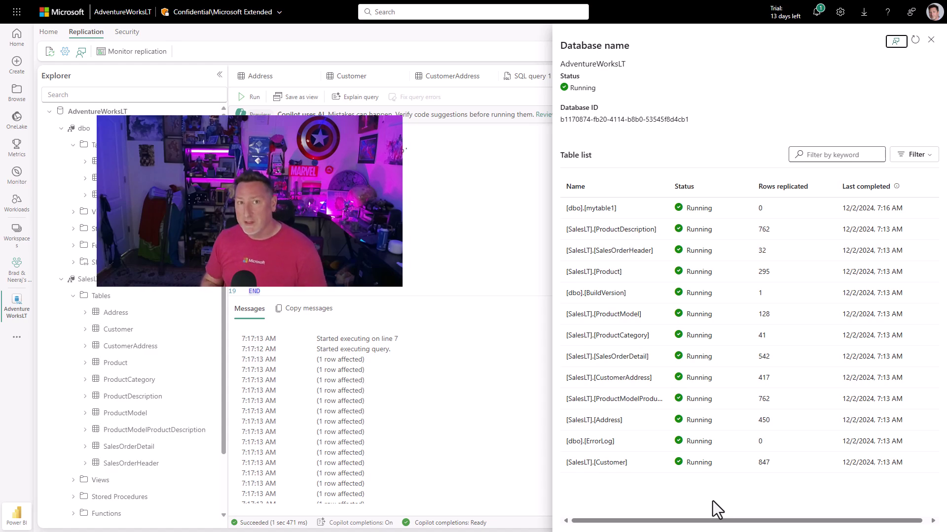
pyautogui.click(916, 41)
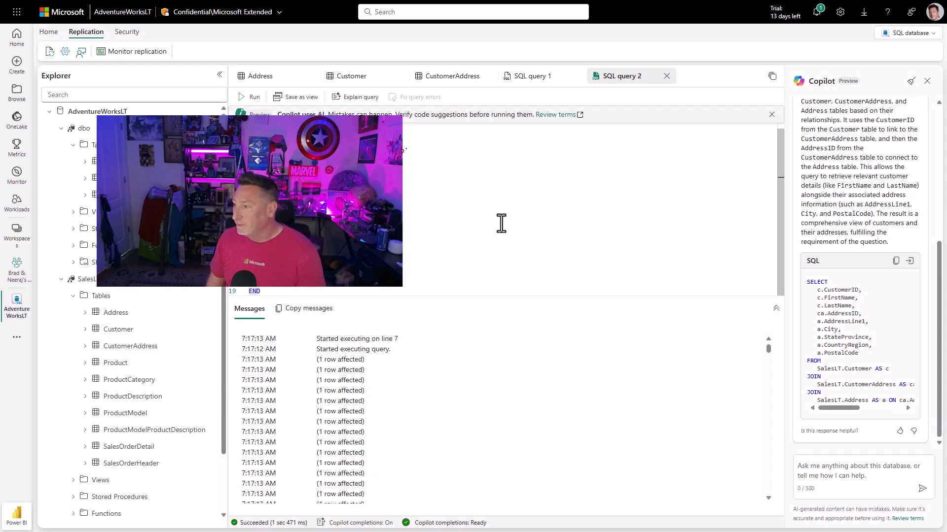
# Open the SQL Server Management Studio connection details and copy the server name.
pyautogui.click(48, 32)
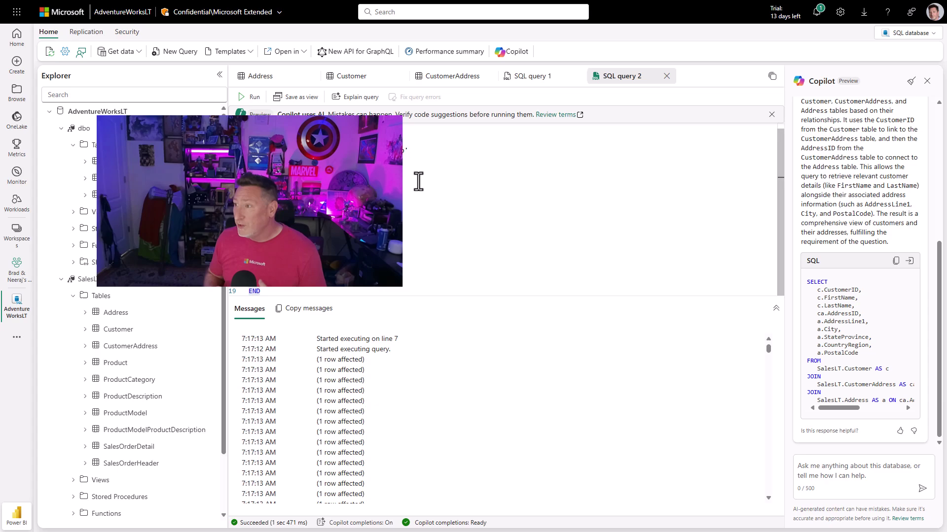
pyautogui.click(301, 53)
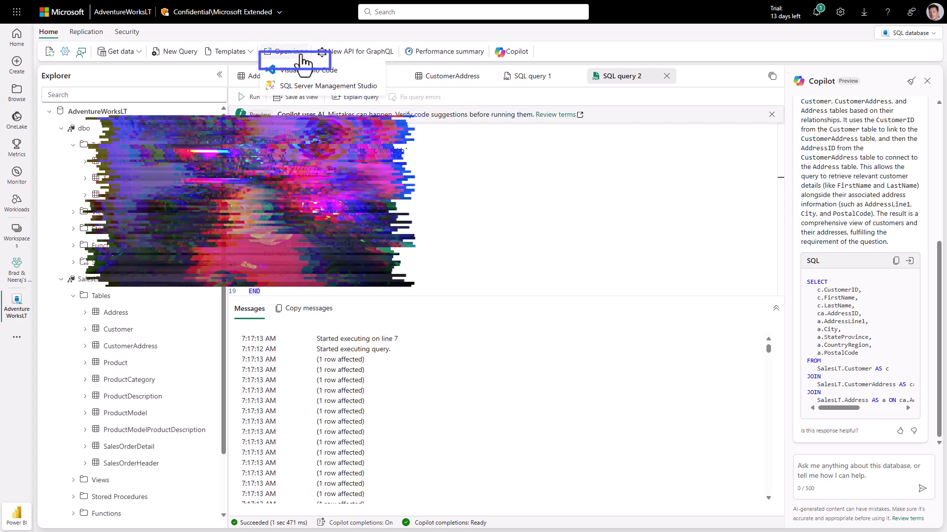
pyautogui.click(316, 95)
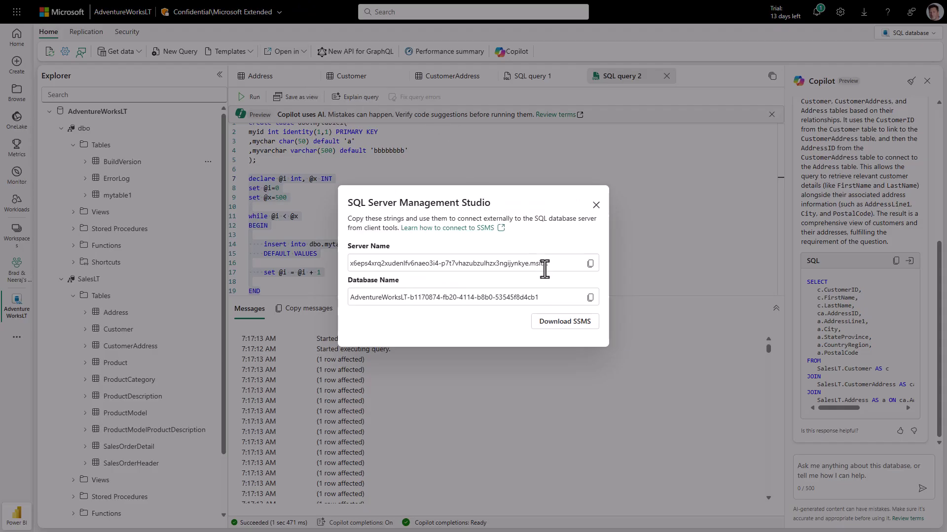
pyautogui.click(590, 265)
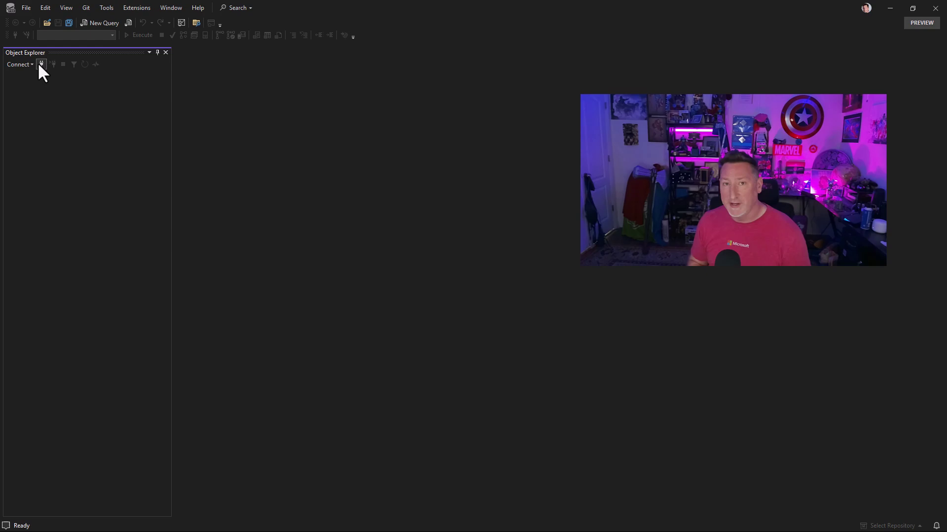
# Connect to the pasted Fabric server with the user name cleared and AdventureWorksLT as database.
pyautogui.click(41, 64)
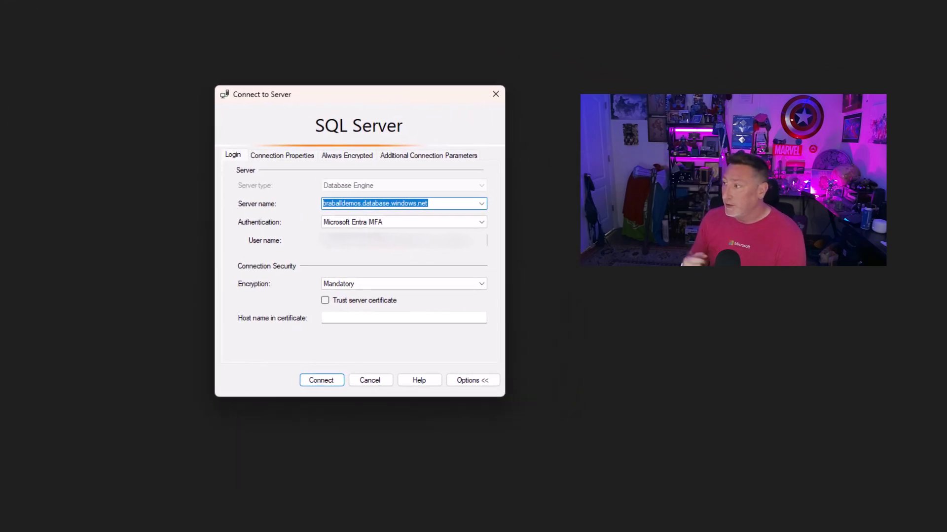
pyautogui.moveTo(440, 203); pyautogui.dragTo(206, 204)
pyautogui.hotkey('ctrl', 'v')
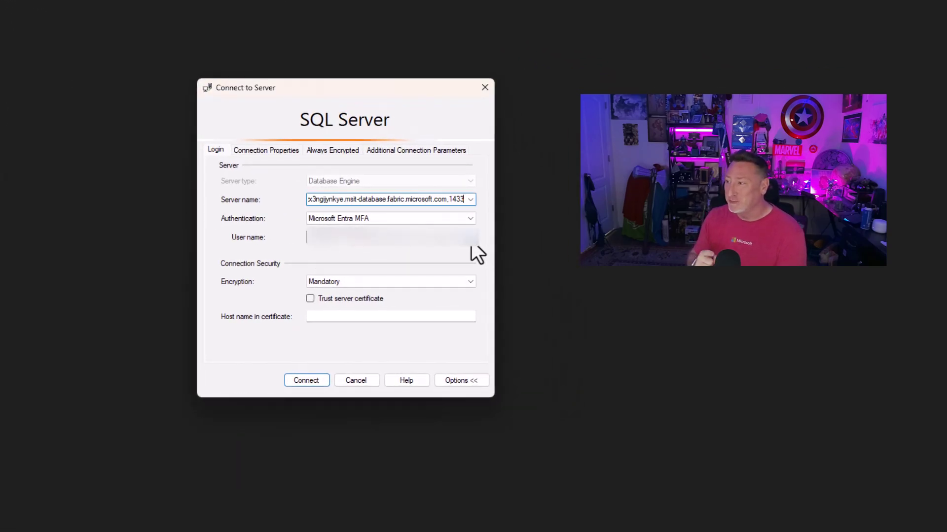
pyautogui.click(437, 246)
pyautogui.press('BackSpace')
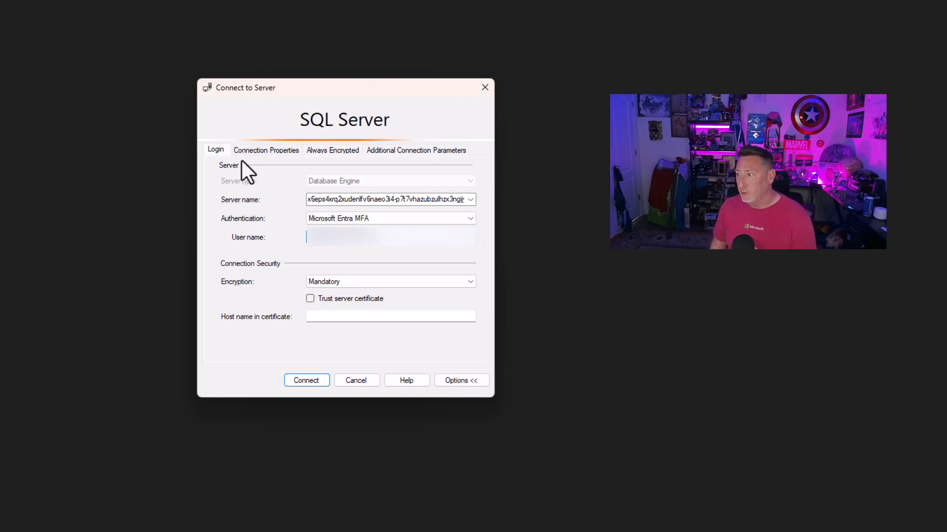
pyautogui.click(256, 152)
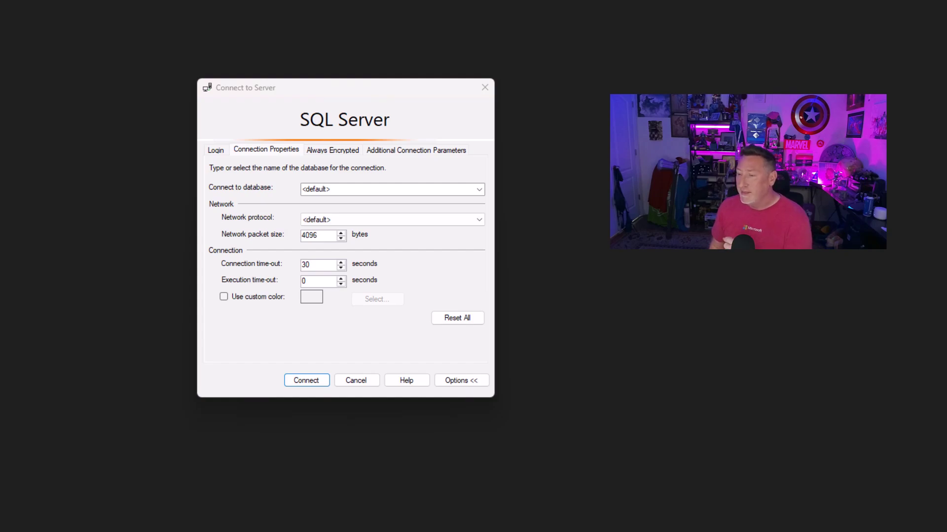
pyautogui.click(395, 188)
pyautogui.hotkey('ctrl', 'v')
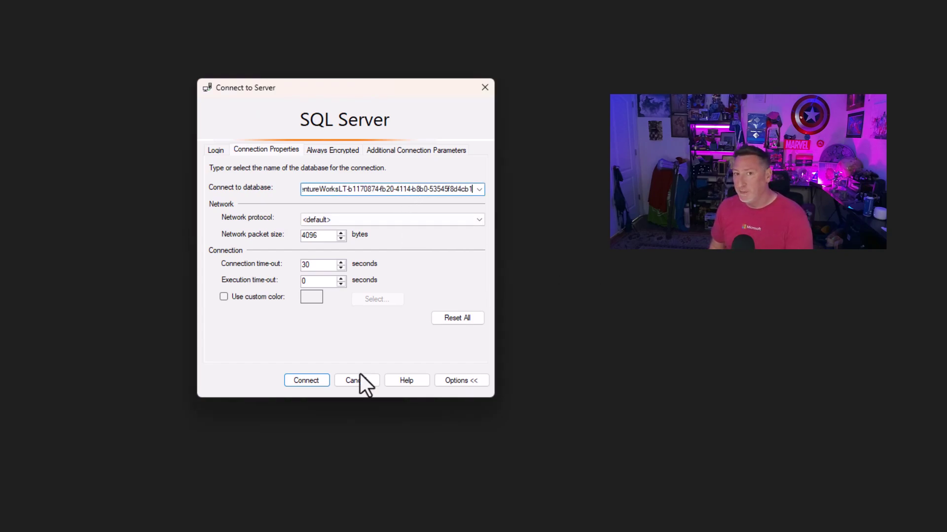
pyautogui.click(315, 380)
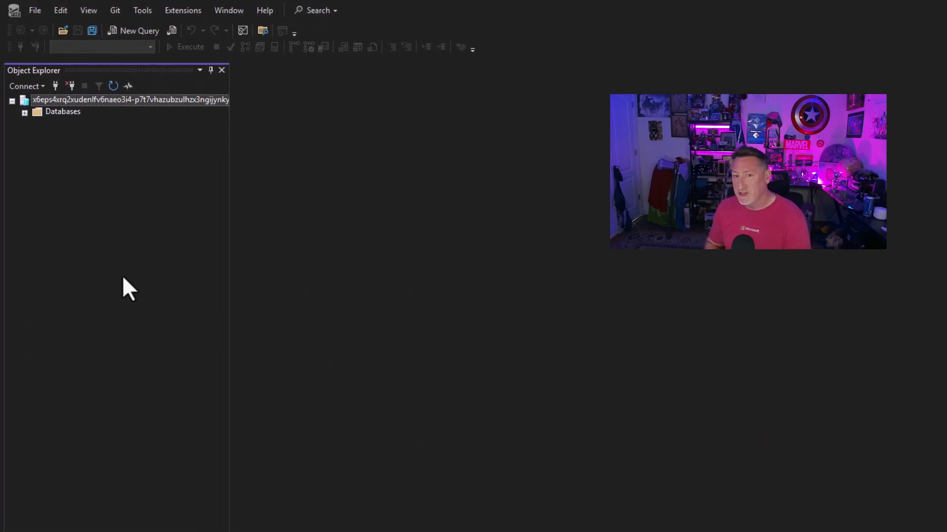
# Expand Databases > AdventureWorksLT > Tables and run 'select * from dbo.mytable1' in a new query.
pyautogui.click(25, 113)
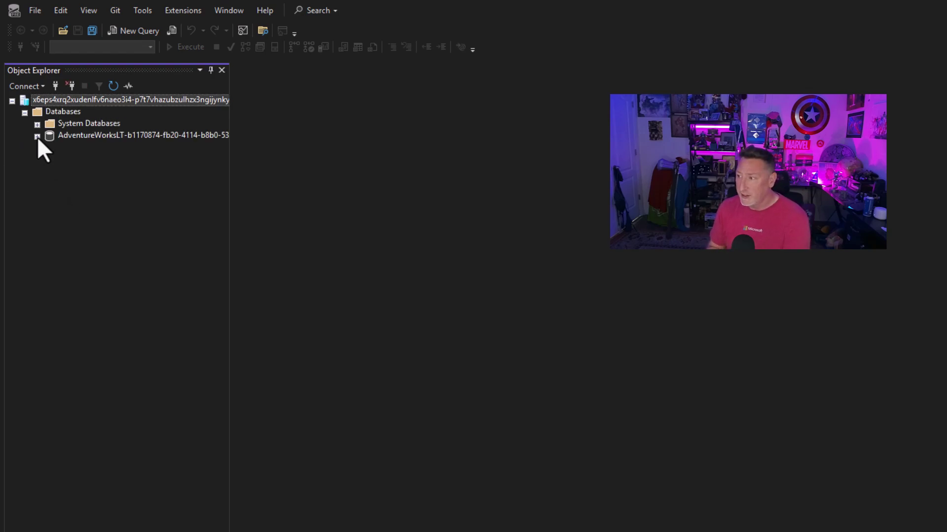
pyautogui.click(37, 136)
pyautogui.click(49, 160)
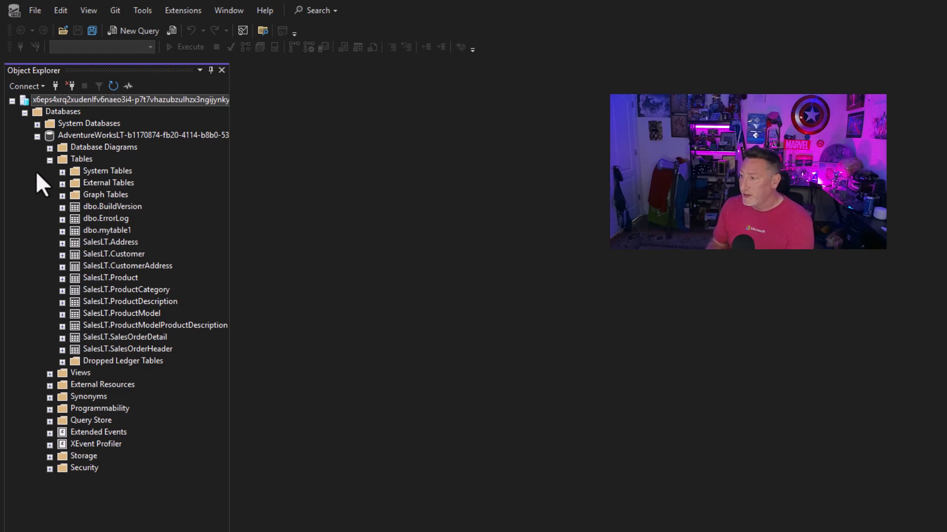
pyautogui.click(128, 28)
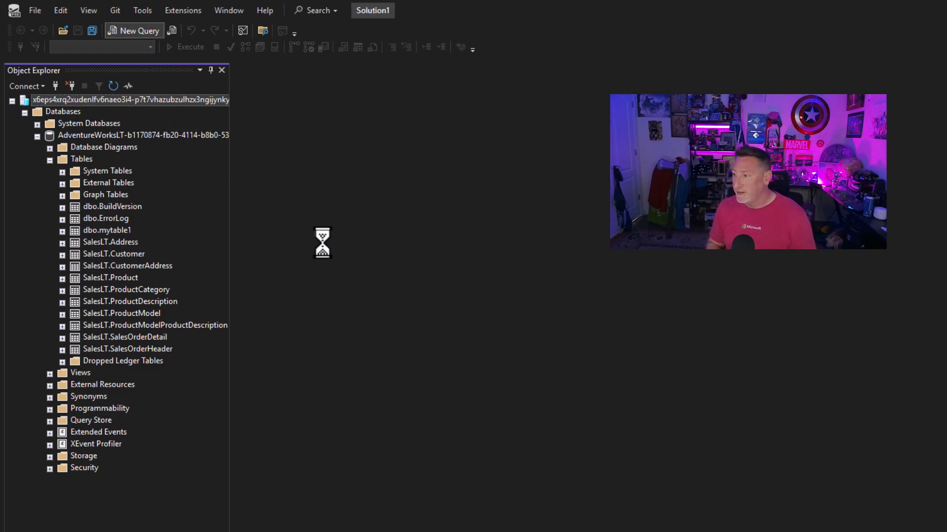
pyautogui.write('sele')
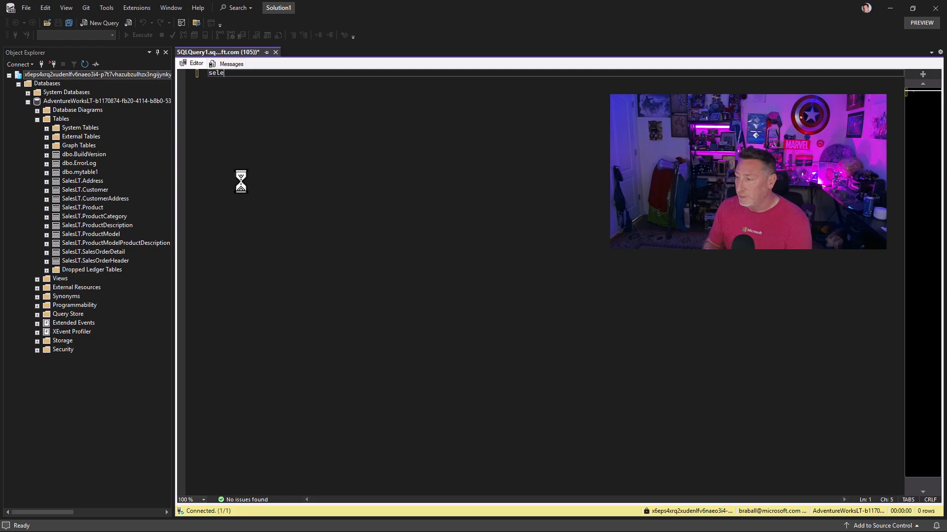
pyautogui.write('ct * from dbo.')
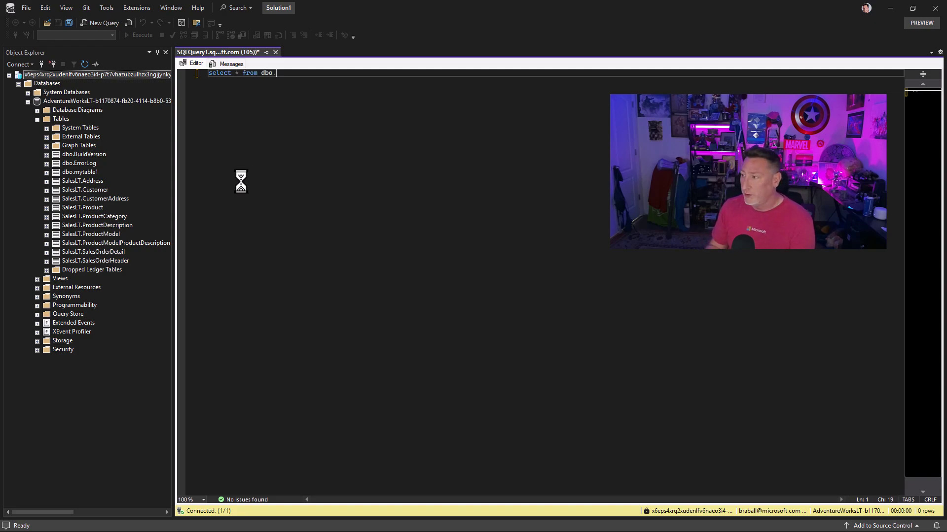
pyautogui.write('mytable1')
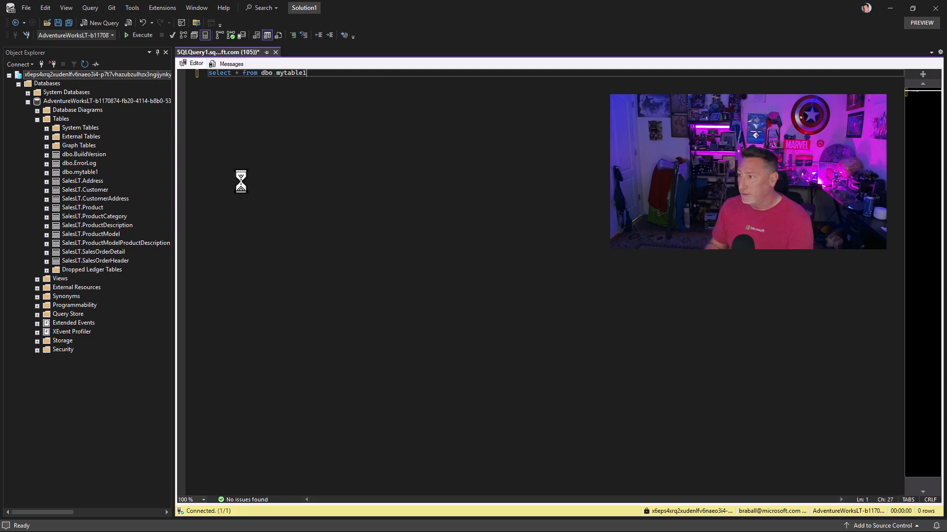
pyautogui.press('F5')
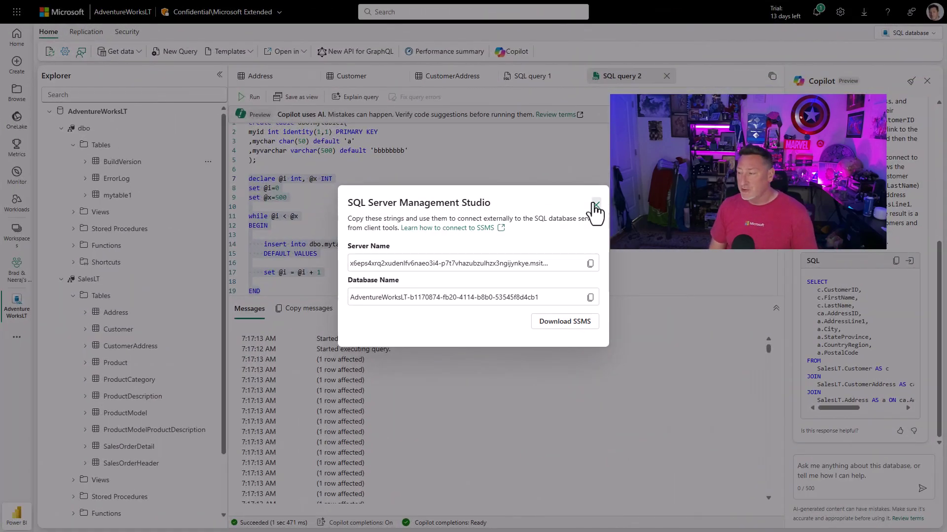
# Close the connection details, widen the Type column, and open AdventureWorksLT's actions menu.
pyautogui.click(595, 204)
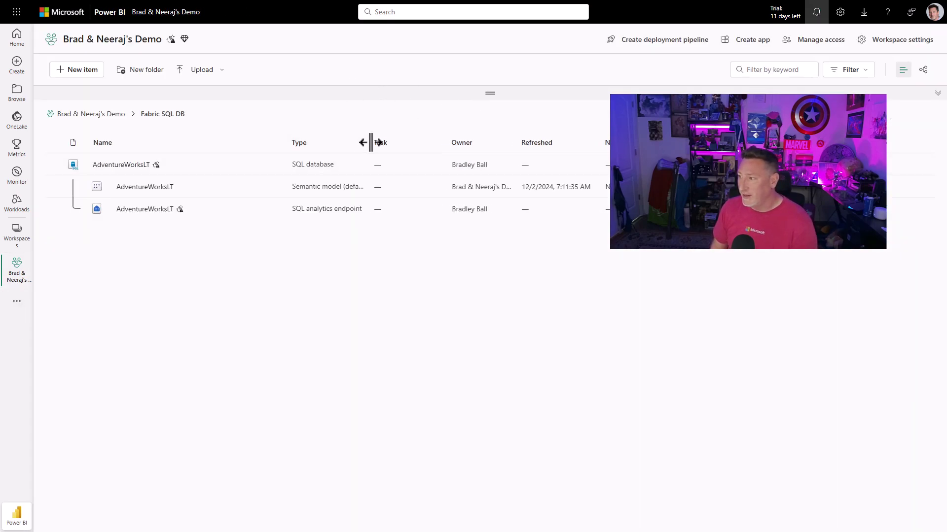
pyautogui.moveTo(371, 142); pyautogui.dragTo(410, 145)
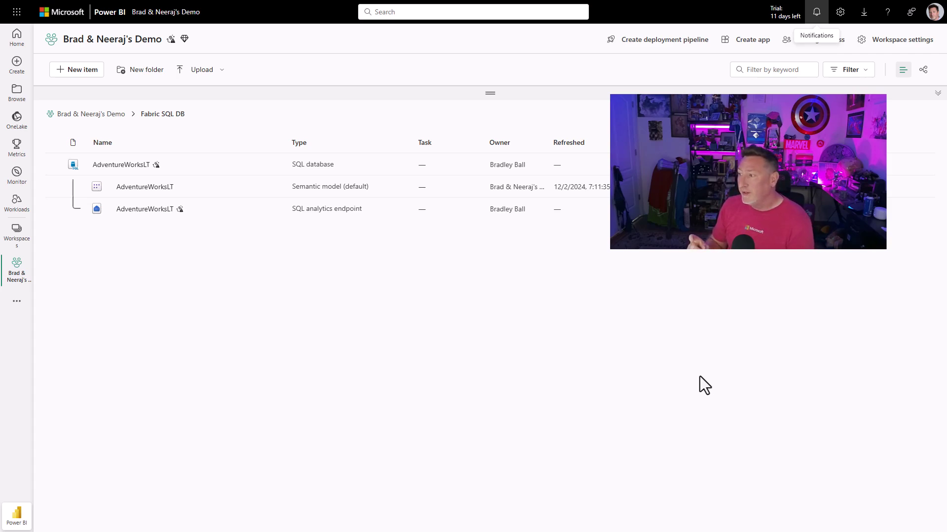
pyautogui.click(275, 164)
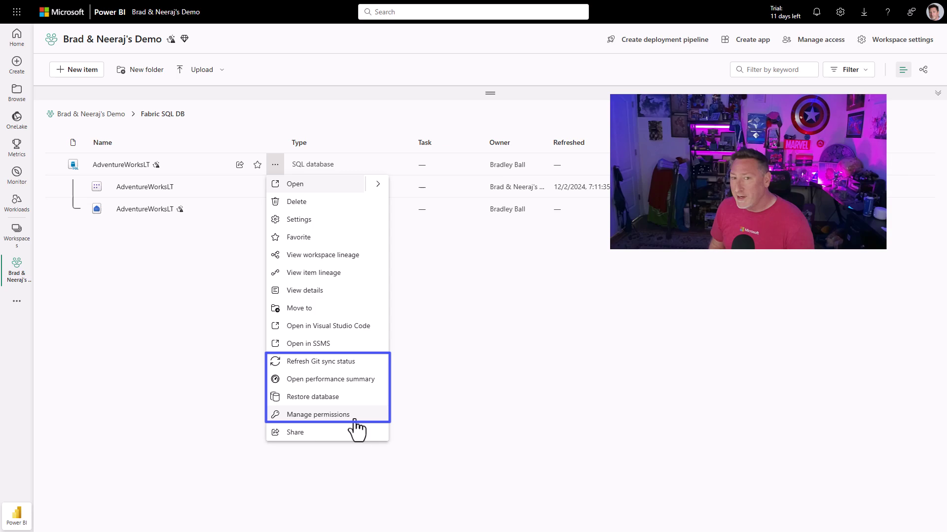
# Copy the AdventureWorksLT SQL analytics endpoint's connection string from its SQL endpoint settings.
pyautogui.click(217, 336)
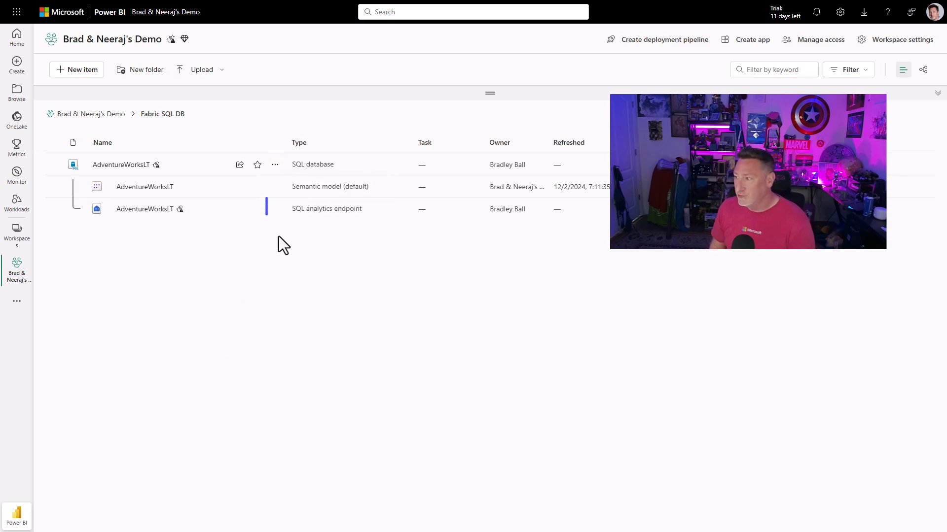
pyautogui.click(275, 209)
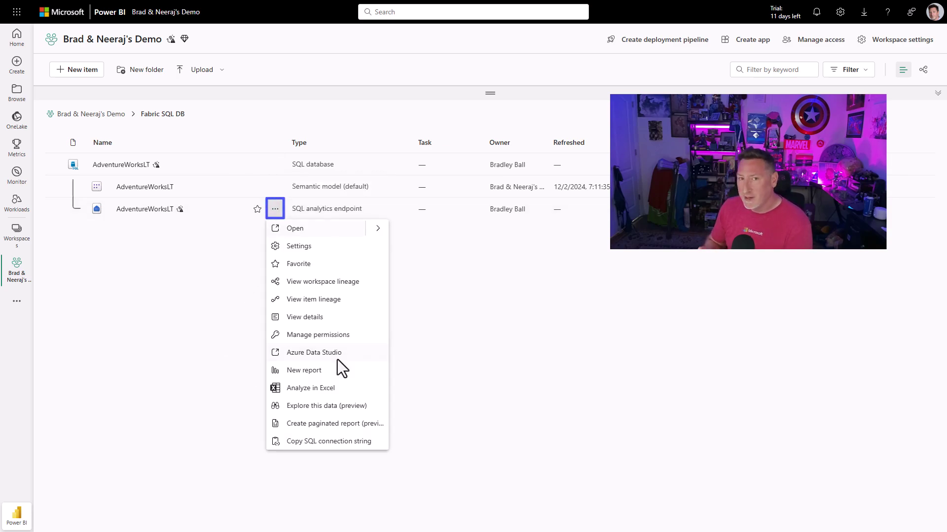
pyautogui.press('Down')
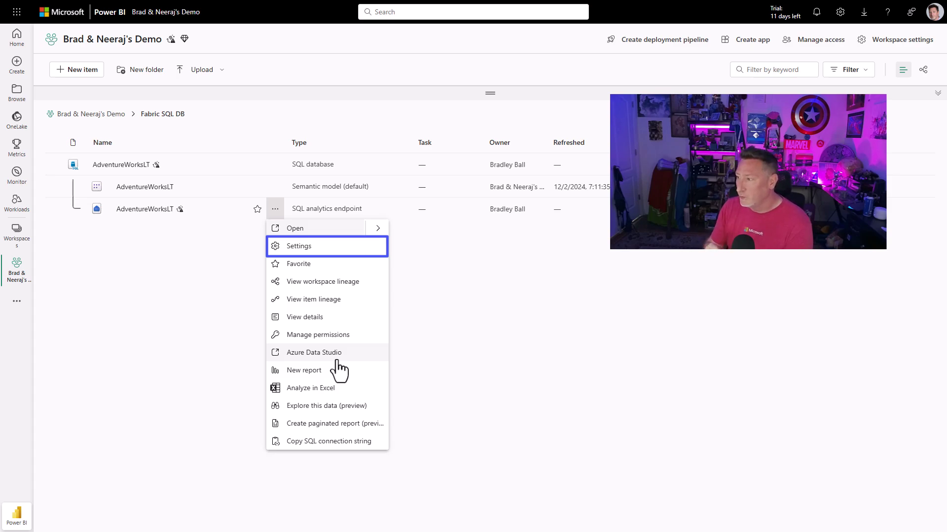
pyautogui.click(309, 247)
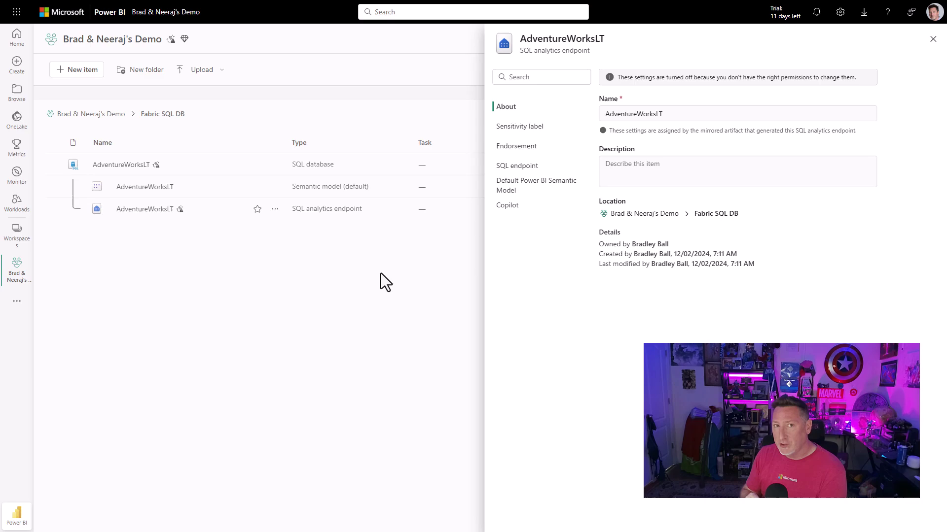
pyautogui.click(528, 170)
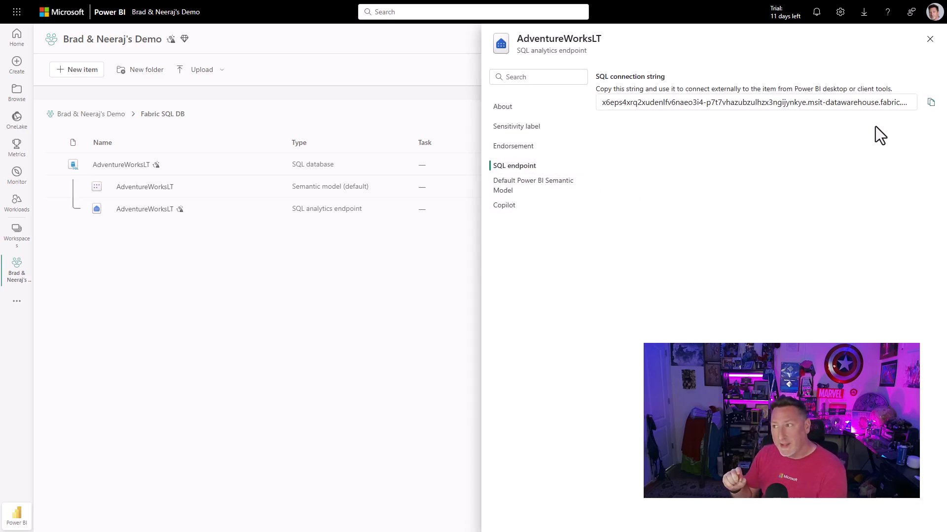
pyautogui.click(931, 102)
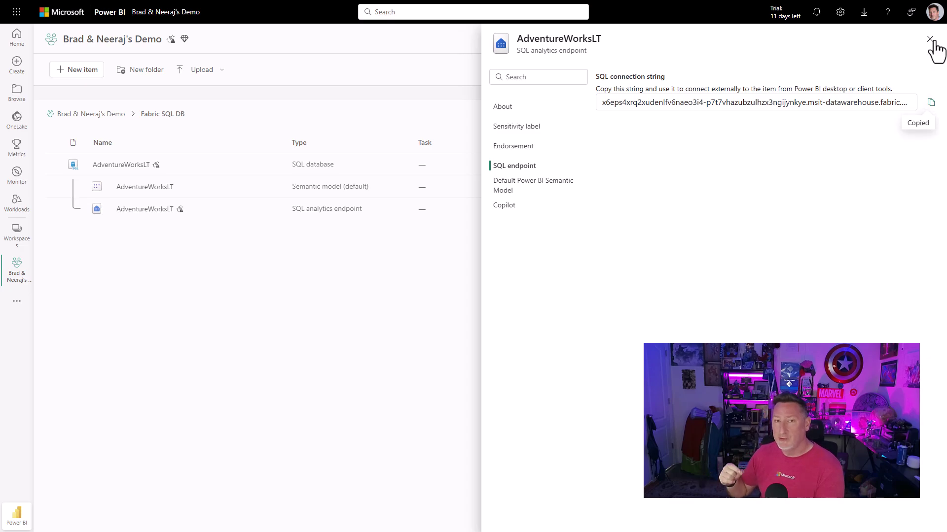
pyautogui.click(930, 39)
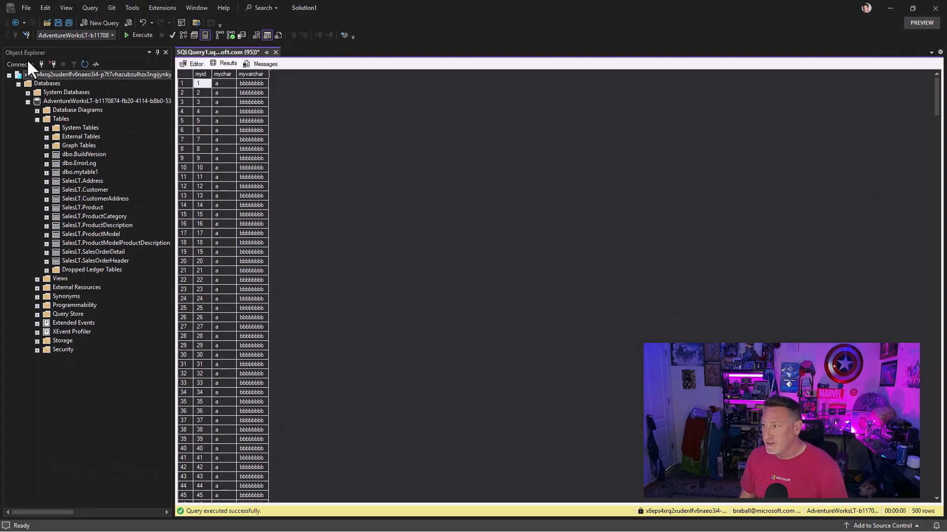
# Connect Object Explorer to the SQL analytics endpoint server using the copied connection string.
pyautogui.click(41, 64)
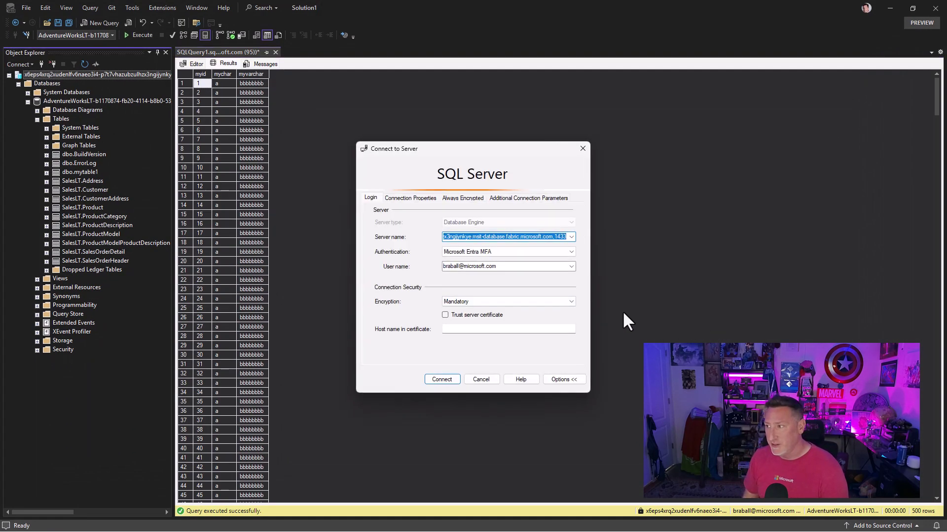
pyautogui.click(442, 377)
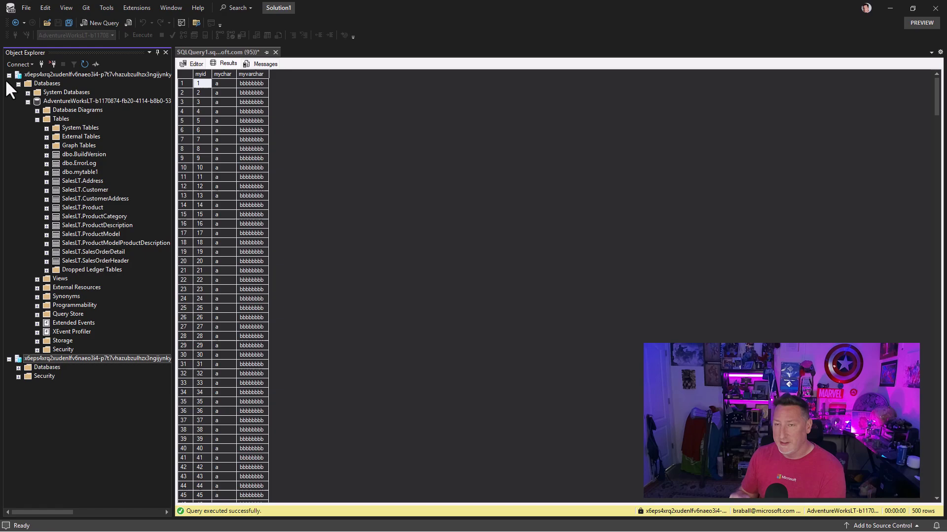
pyautogui.click(8, 74)
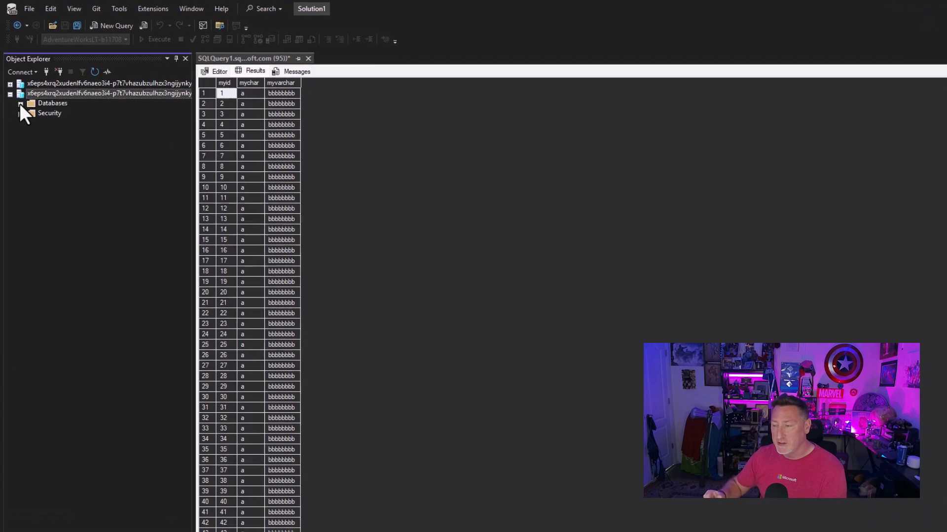
# Expand Databases > AdventureWorksLT > Tables on the endpoint to reveal SalesLT tables and dbo.mytable1.
pyautogui.click(18, 93)
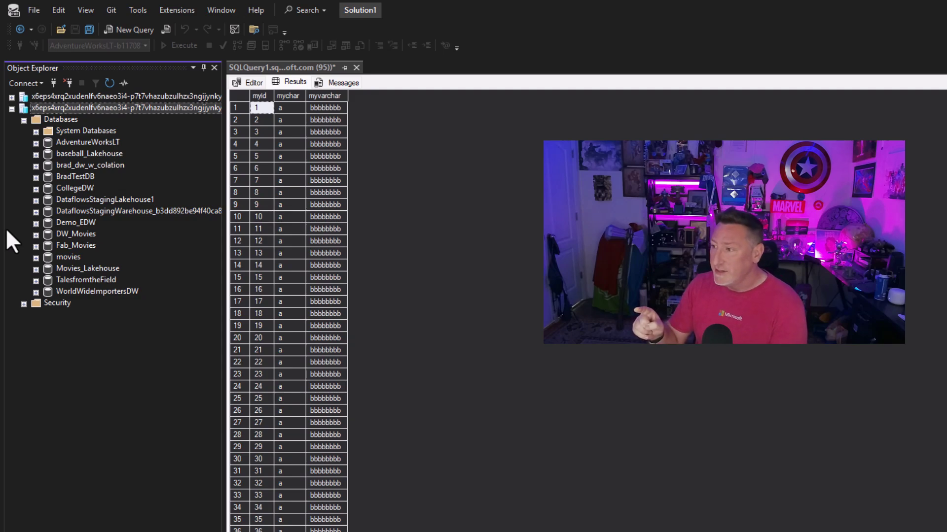
pyautogui.click(35, 155)
pyautogui.click(35, 142)
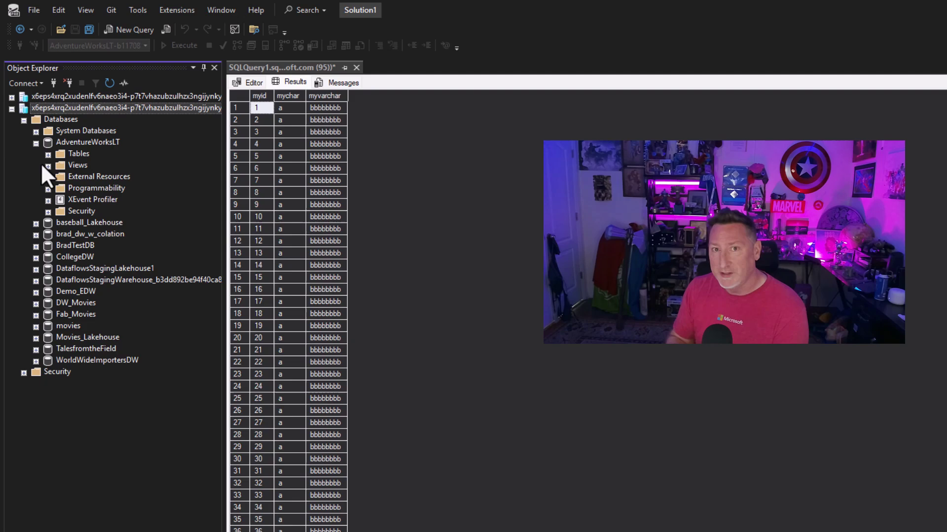
pyautogui.click(48, 155)
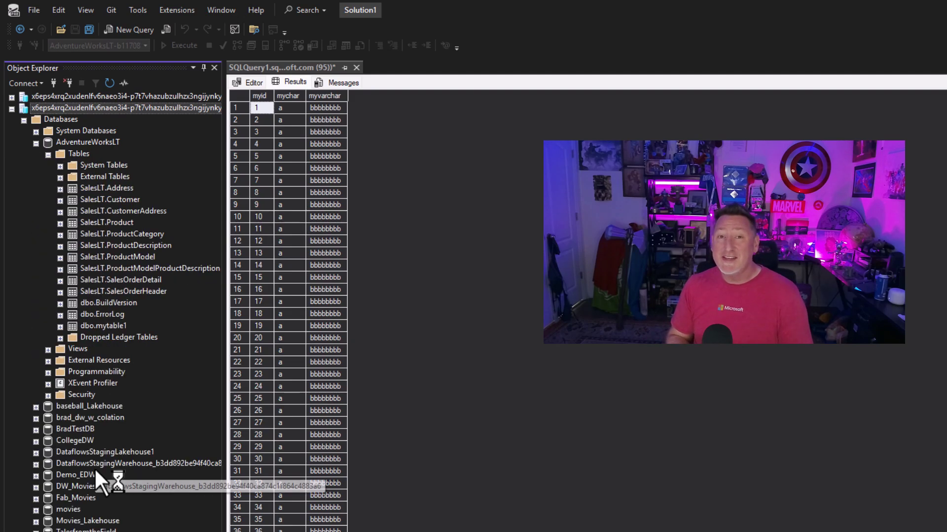
pyautogui.click(81, 153)
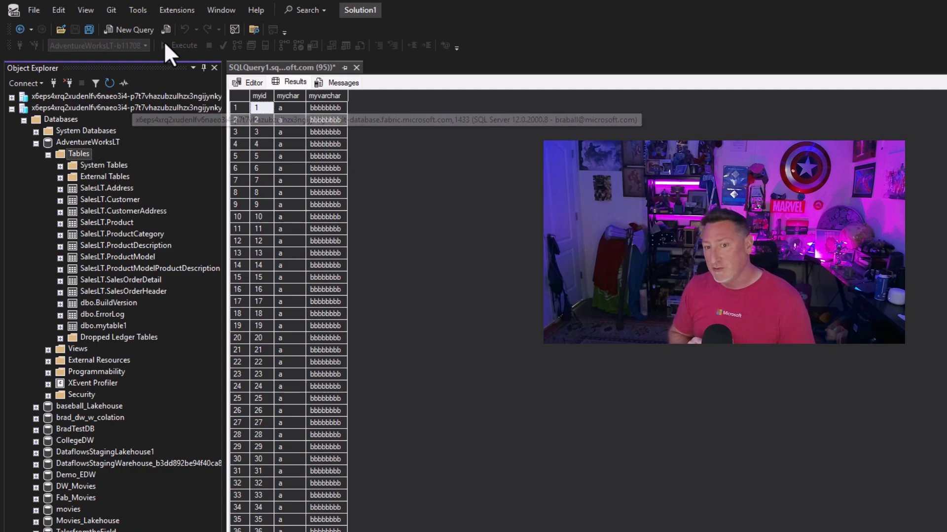
# Run 'select * from dbo.mytable1' in a new query on the endpoint's AdventureWorksLT.
pyautogui.click(129, 30)
pyautogui.write('select *')
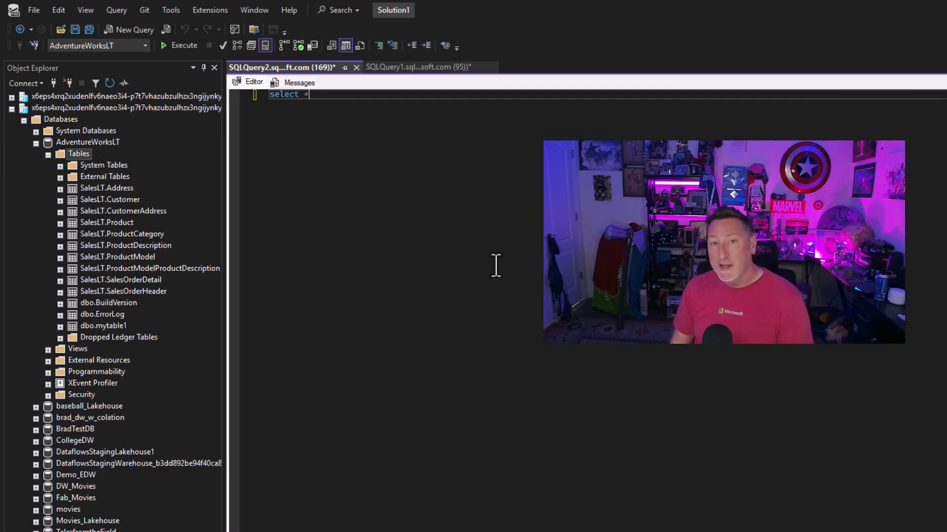
pyautogui.write(' from dbo.mytable1')
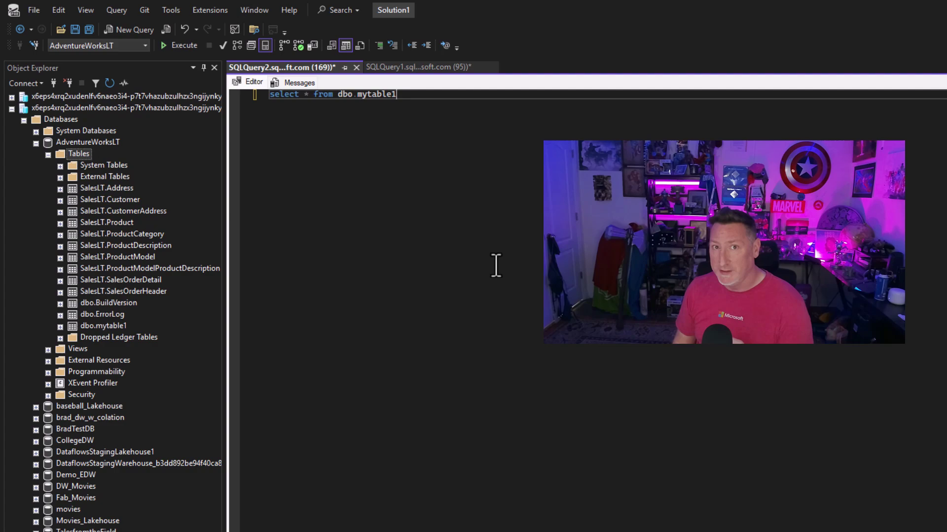
pyautogui.press('F5')
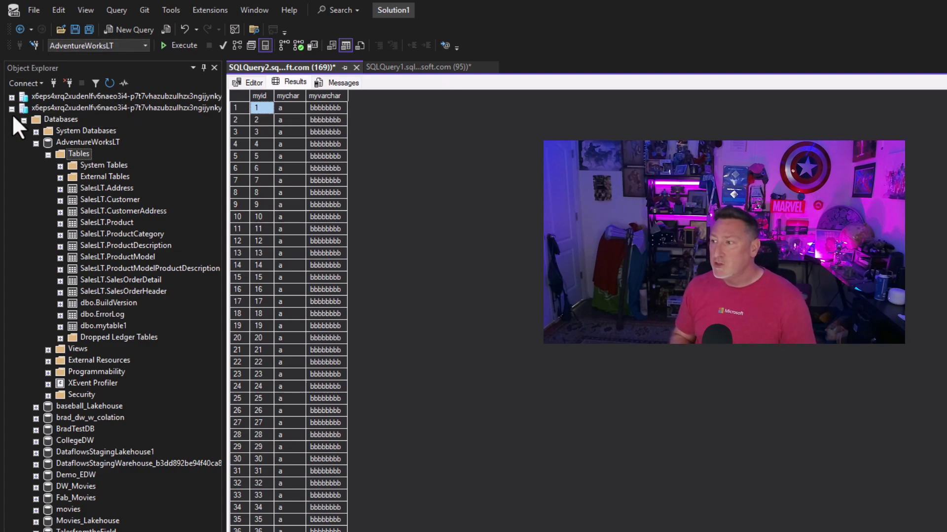
# Compare the read-write server's tree, then collapse the endpoint's Tables and AdventureWorksLT nodes.
pyautogui.click(11, 98)
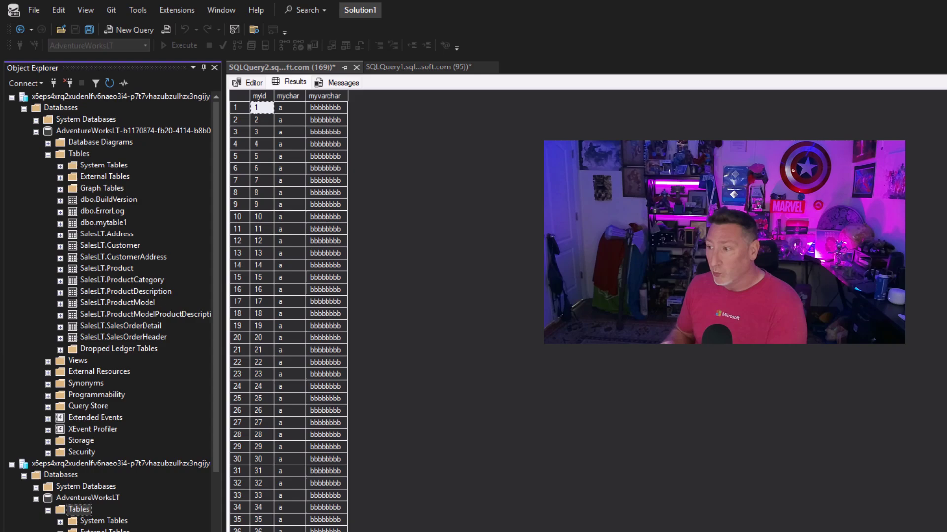
pyautogui.click(12, 98)
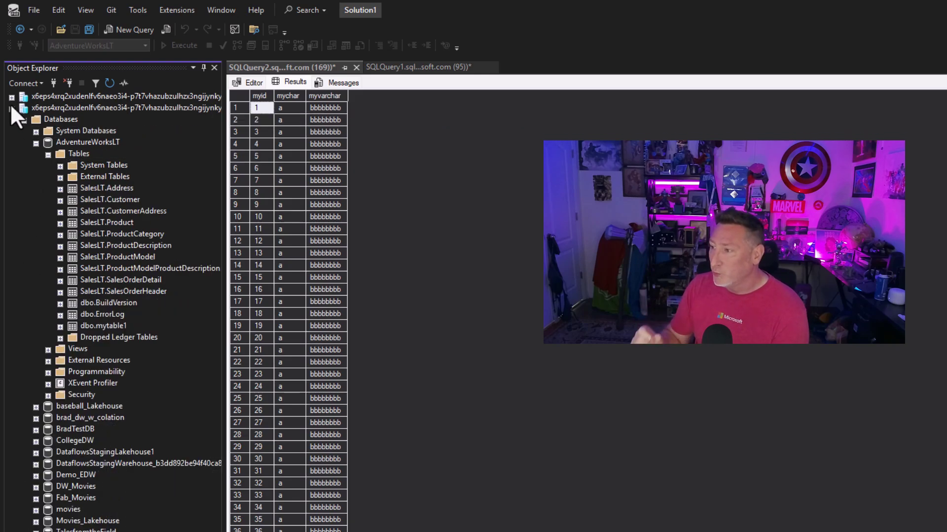
pyautogui.click(48, 154)
pyautogui.click(35, 143)
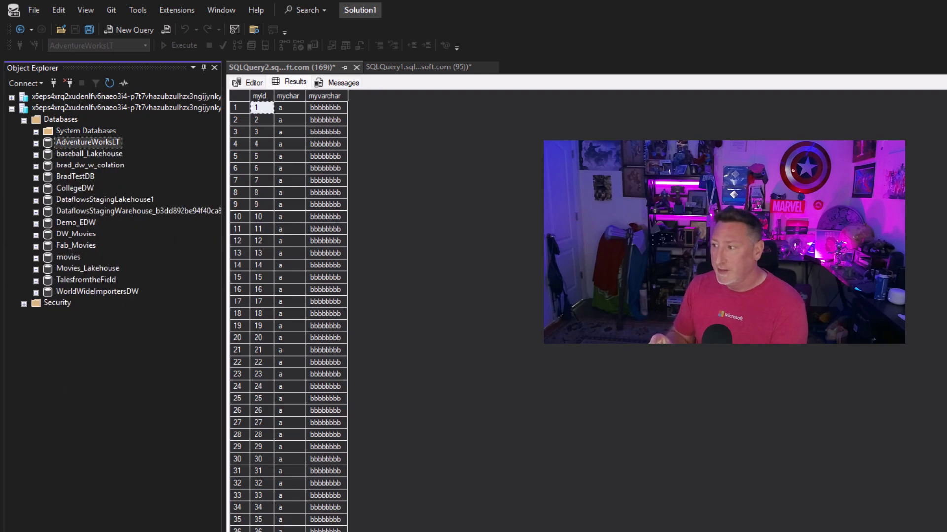